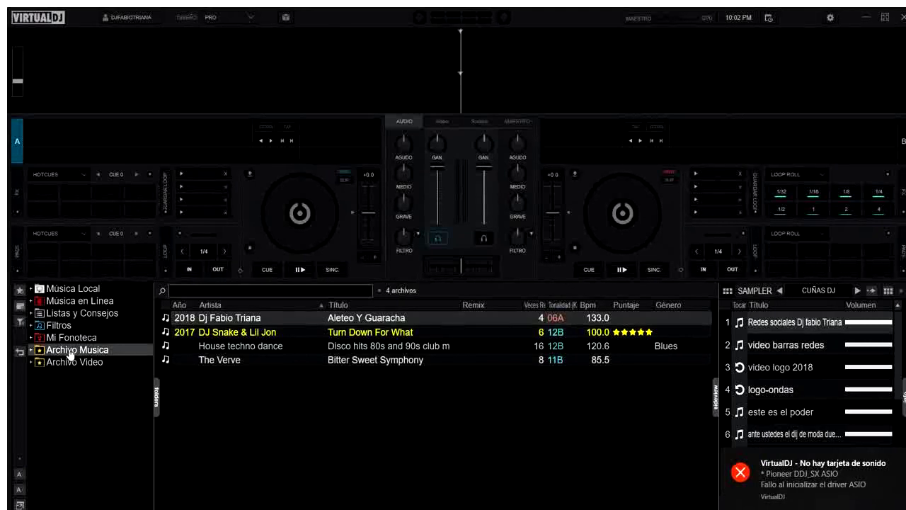
- Expand the Archivo Musica folder in the browser, then switch to File Explorer and check that folder's full path
{"action": "left_click", "coordinate": [32, 350]}
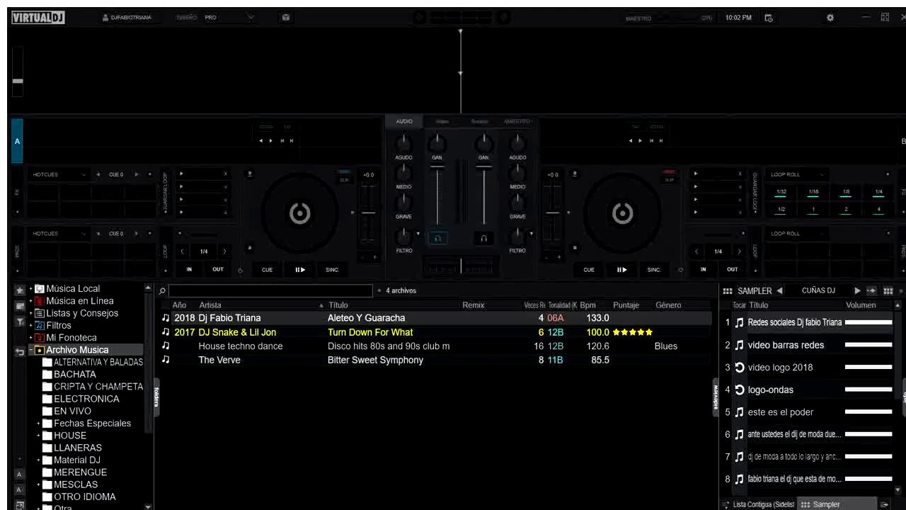
{"action": "left_click", "coordinate": [865, 15]}
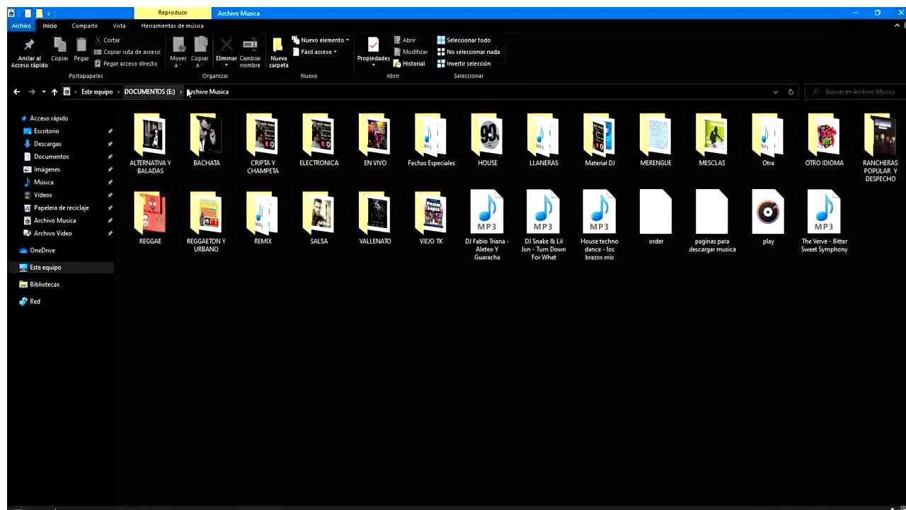
{"action": "left_click", "coordinate": [261, 92]}
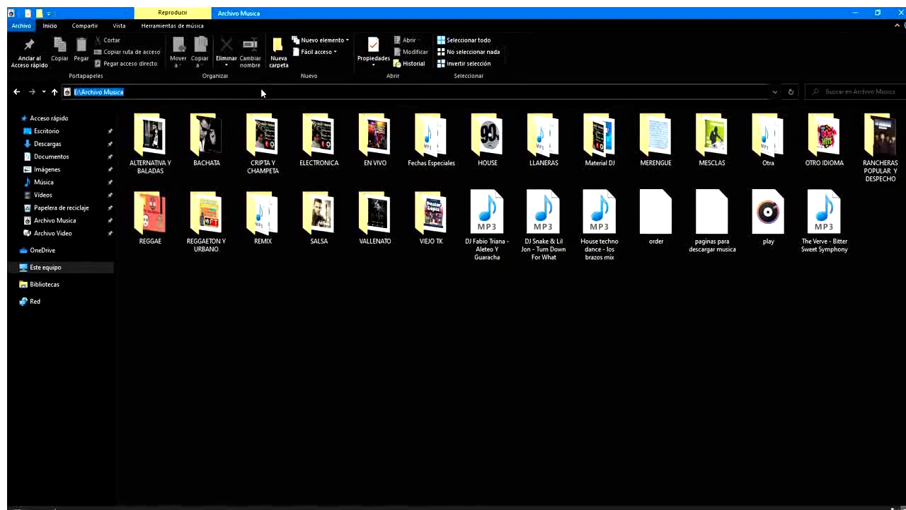
{"action": "left_click", "coordinate": [192, 372]}
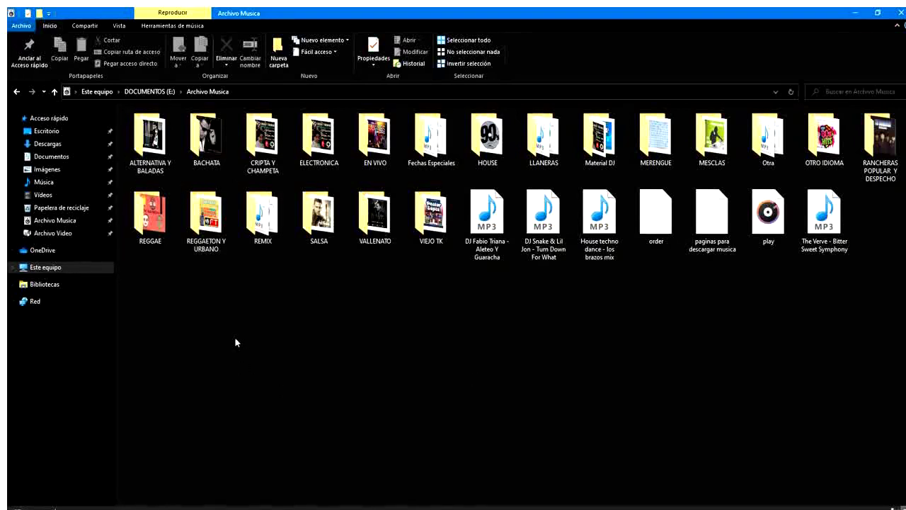
- Open the VirtualDJ folder on the DOCUMENTOS (E:) drive to examine its database file, then return to the drive's root
{"action": "left_click", "coordinate": [39, 184]}
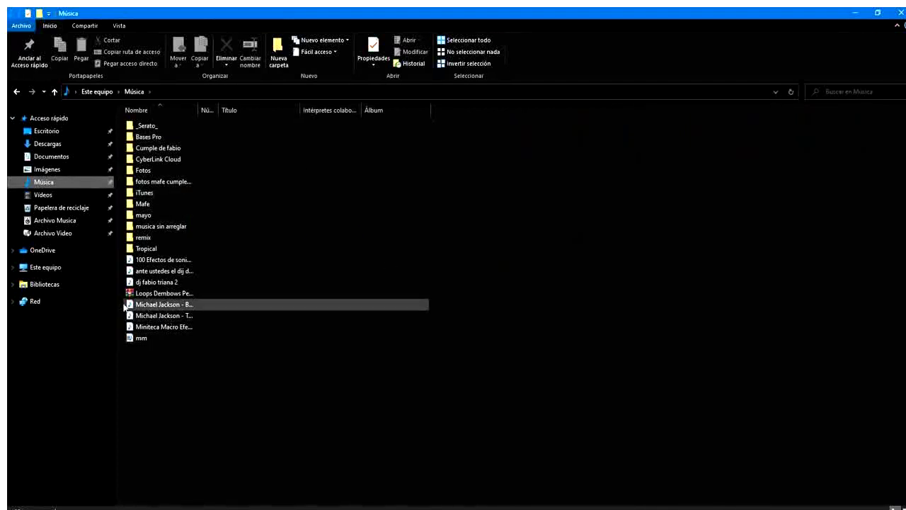
{"action": "left_click", "coordinate": [44, 267]}
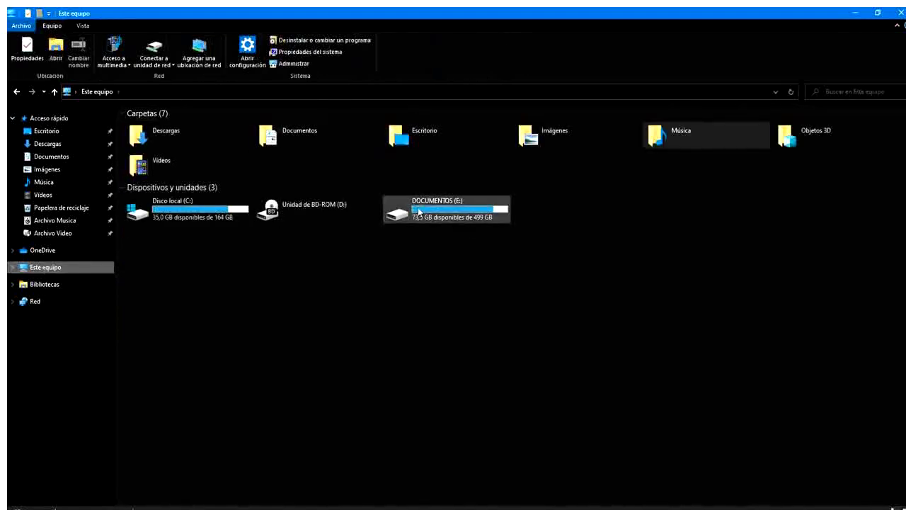
{"action": "mouse_move", "coordinate": [441, 209]}
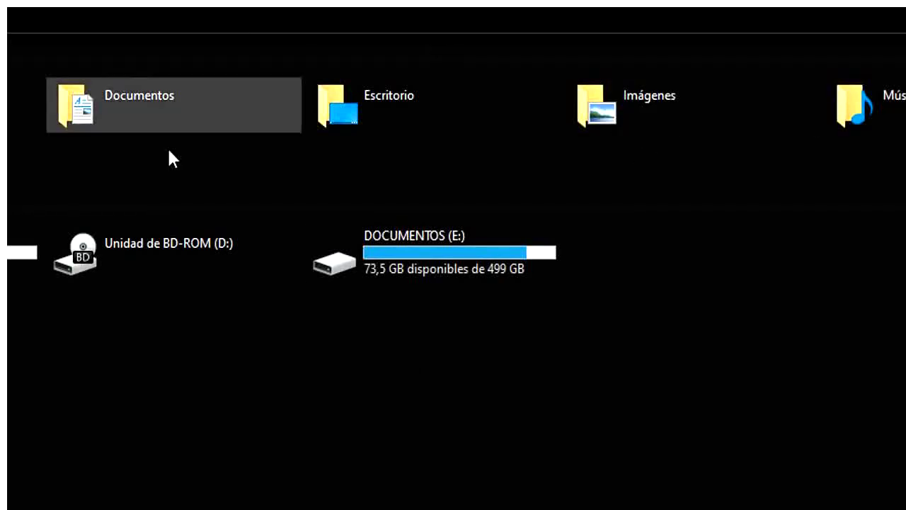
{"action": "double_click", "coordinate": [412, 237]}
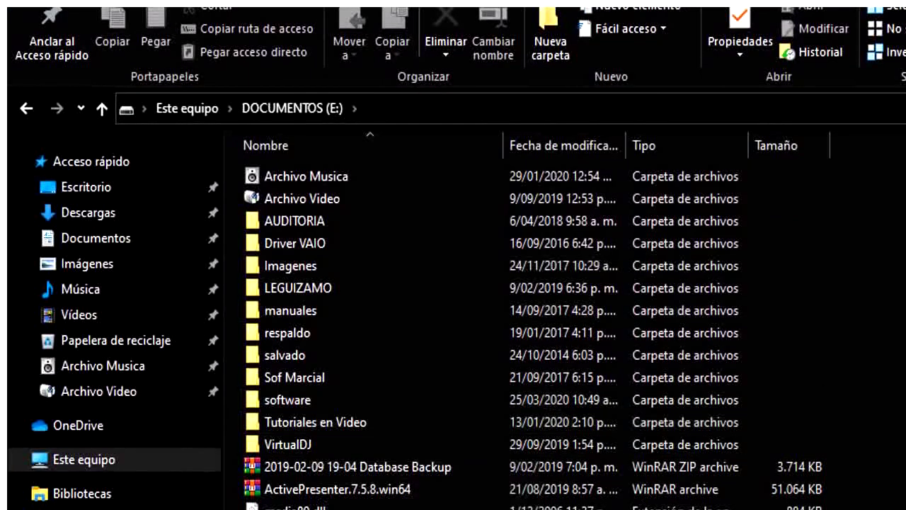
{"action": "left_click", "coordinate": [298, 447]}
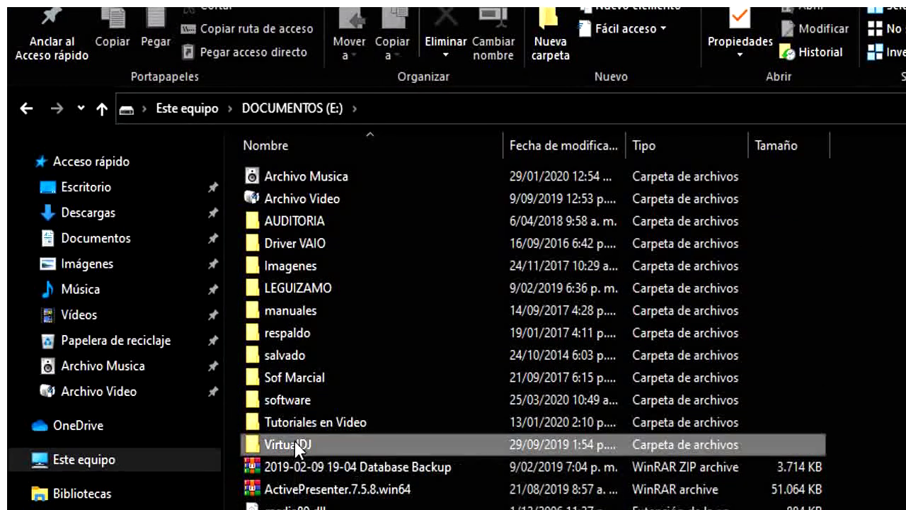
{"action": "double_click", "coordinate": [296, 444]}
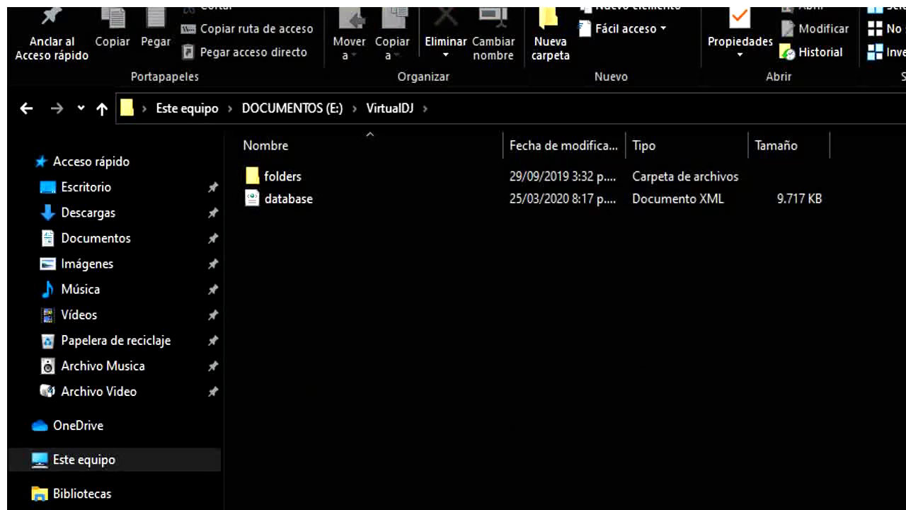
{"action": "left_click", "coordinate": [102, 108]}
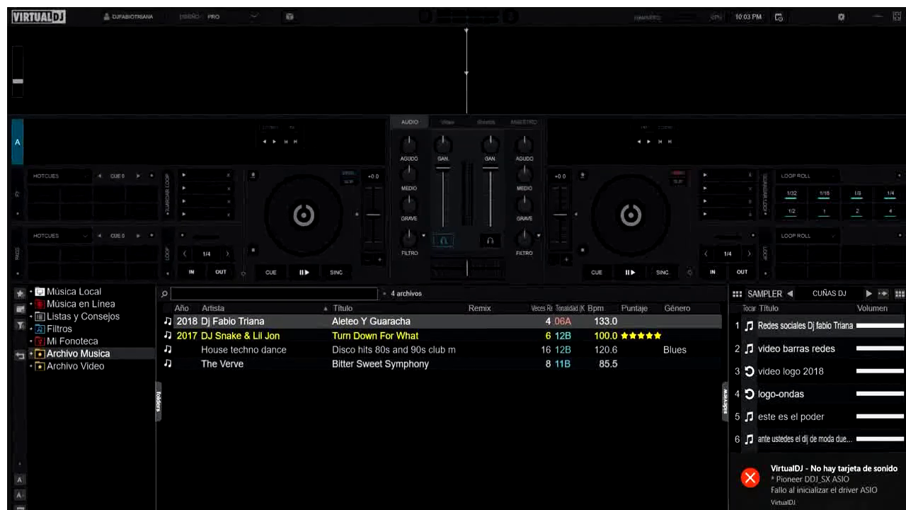
- Switch to VirtualDJ, dismiss the sound card notification, and remove missing files from the database
{"action": "left_click", "coordinate": [895, 457]}
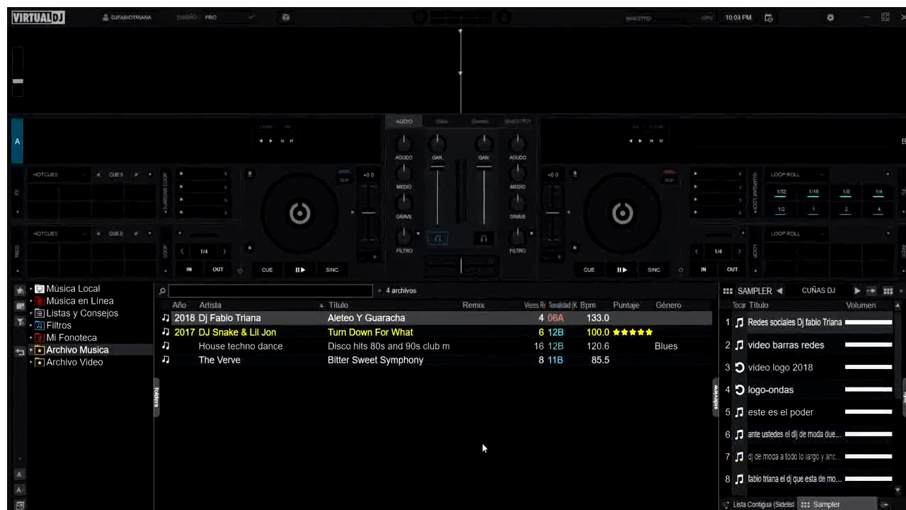
{"action": "left_click", "coordinate": [19, 460]}
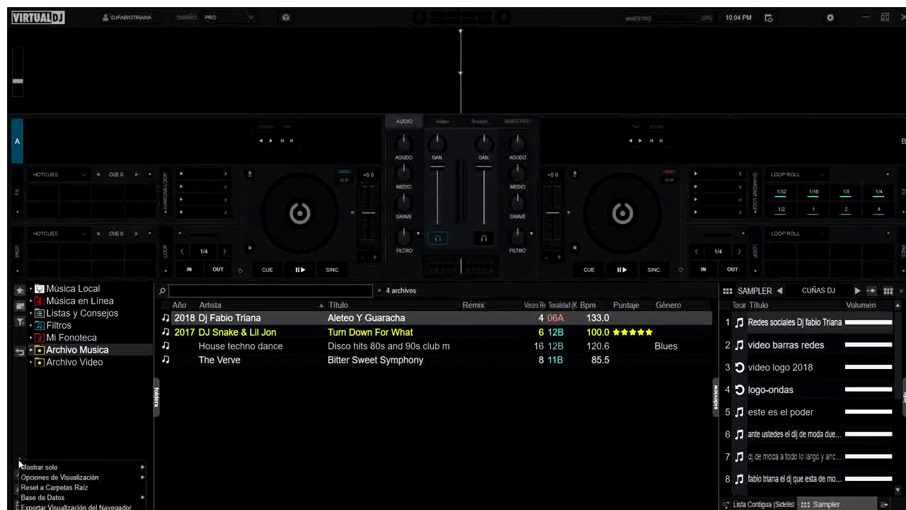
{"action": "mouse_move", "coordinate": [86, 467]}
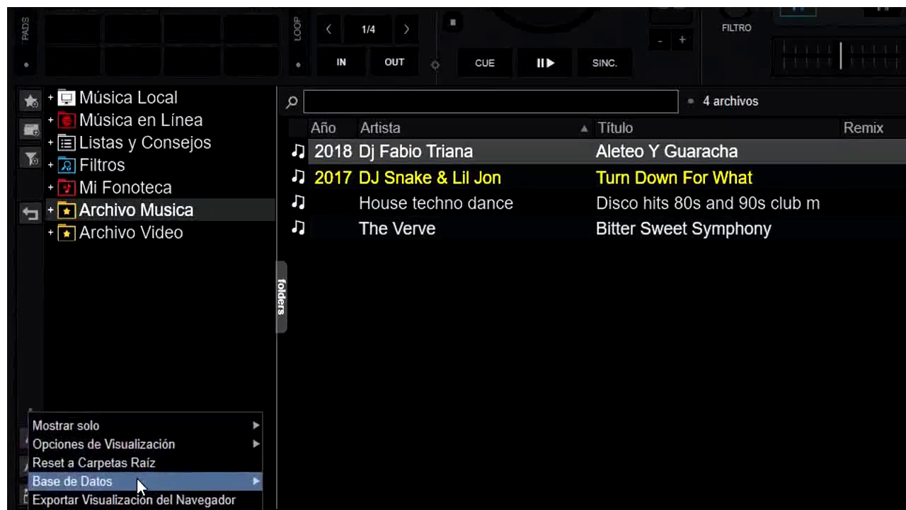
{"action": "mouse_move", "coordinate": [89, 498]}
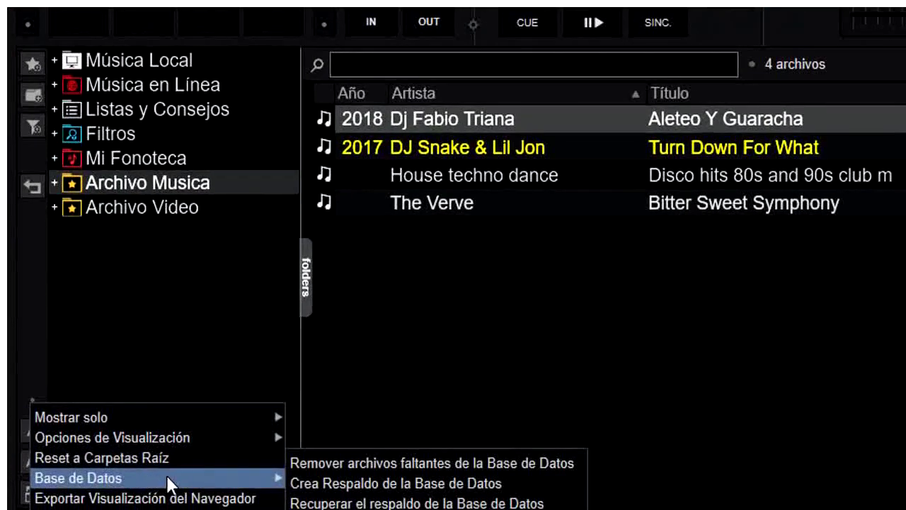
{"action": "left_click", "coordinate": [358, 467]}
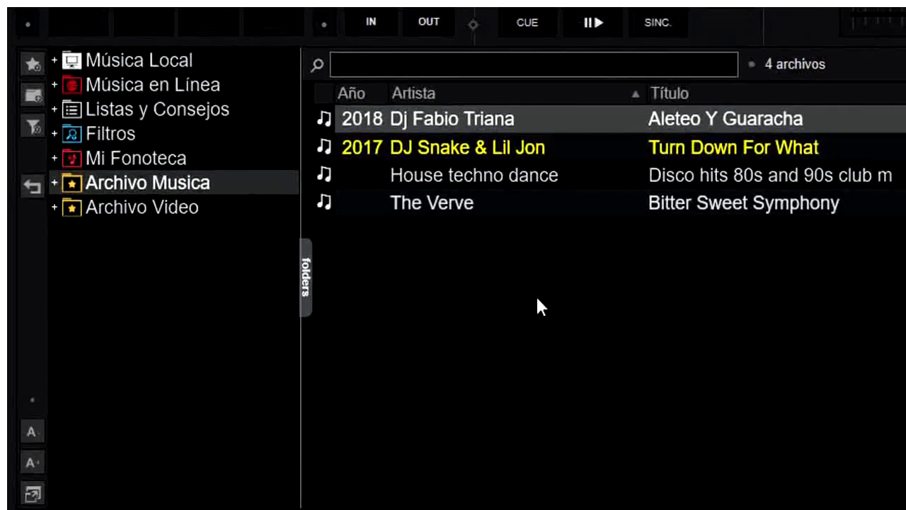
- Create a backup of the VirtualDJ database
{"action": "left_click", "coordinate": [32, 401]}
{"action": "mouse_move", "coordinate": [182, 482]}
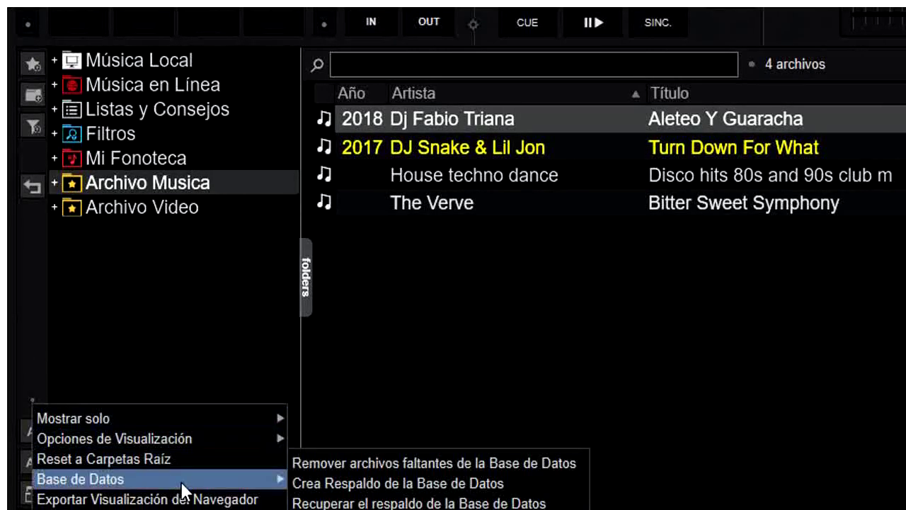
{"action": "left_click", "coordinate": [388, 485]}
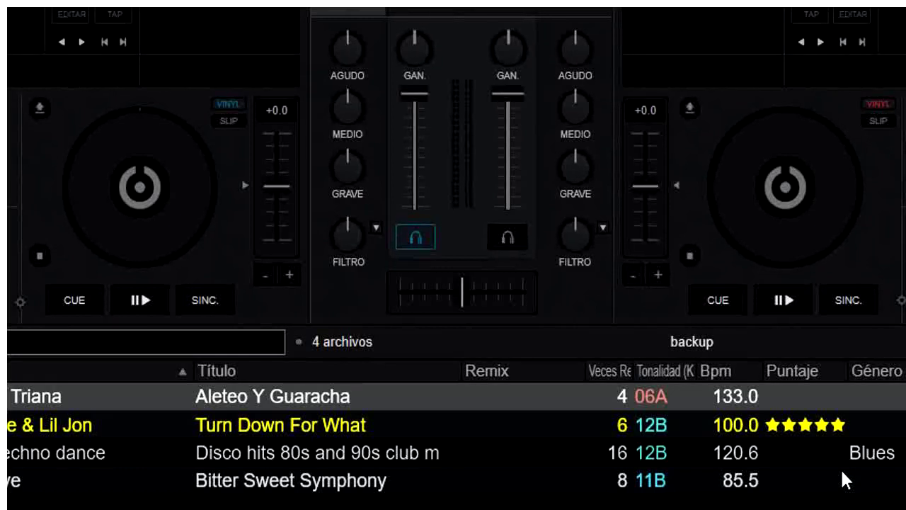
- Switch to File Explorer and open the Backup folder inside Documentos > VirtualDJ to locate the database backup archive
{"action": "key", "text": "alt+Tab"}
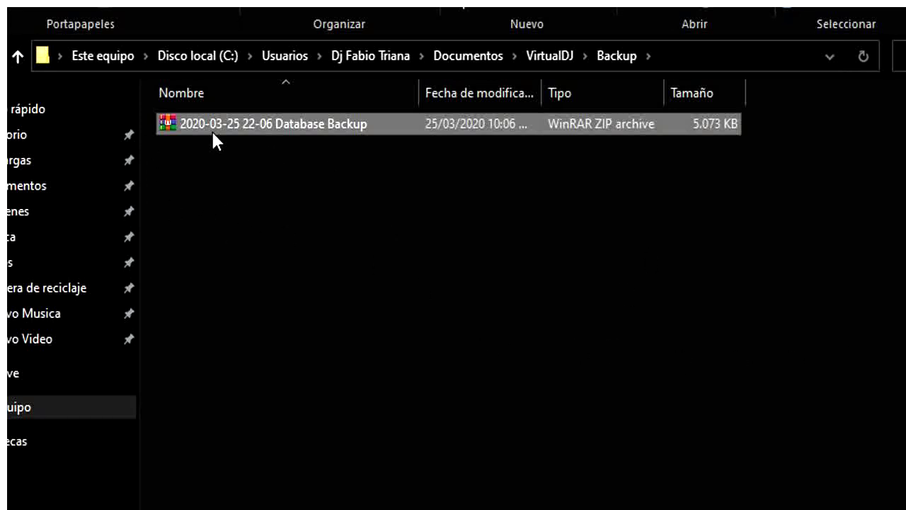
{"action": "mouse_move", "coordinate": [675, 124]}
{"action": "left_click", "coordinate": [496, 57]}
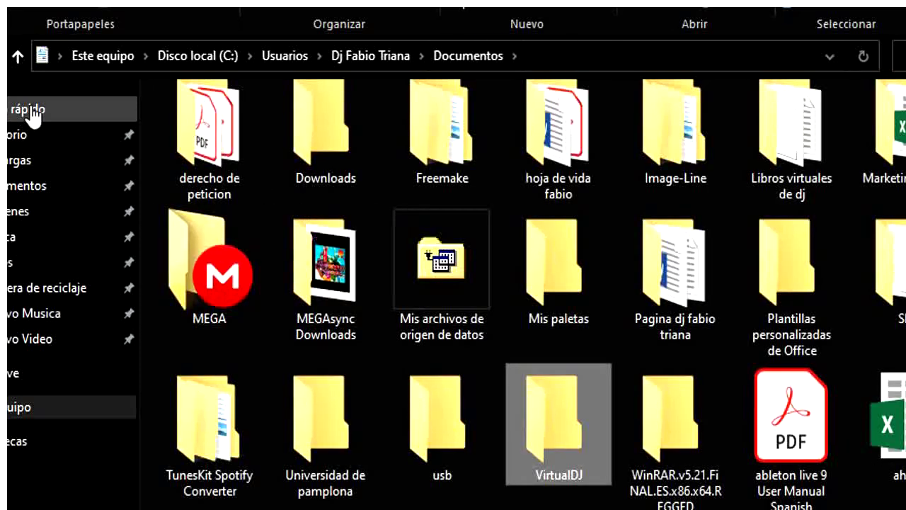
{"action": "left_click", "coordinate": [24, 194]}
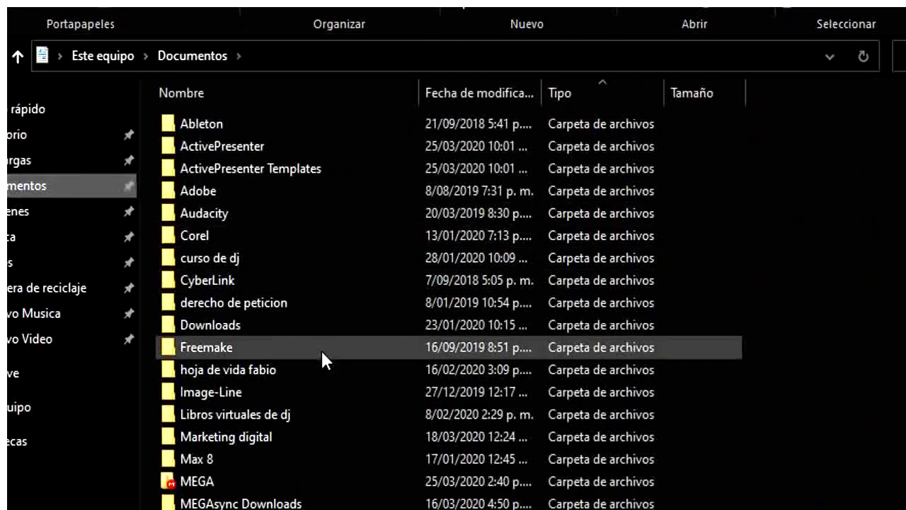
{"action": "scroll", "coordinate": [322, 354], "scroll_direction": "down", "scroll_amount": 6}
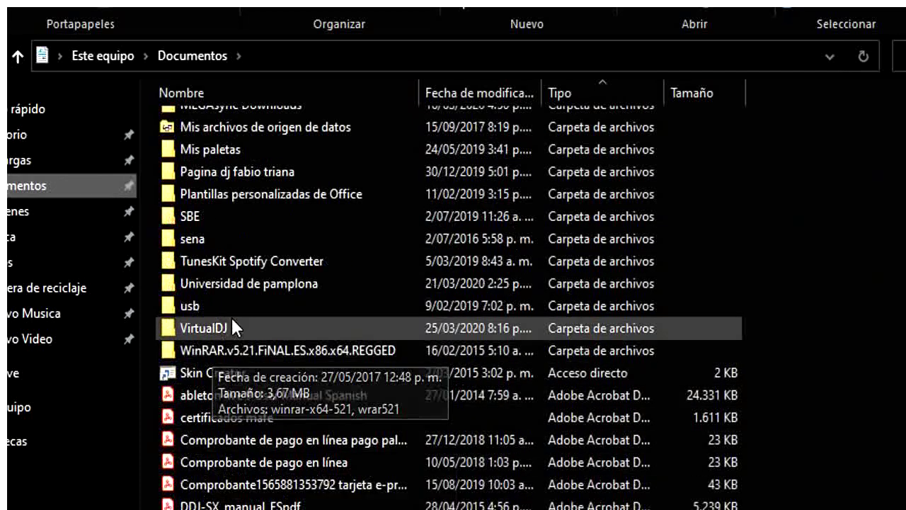
{"action": "double_click", "coordinate": [231, 322]}
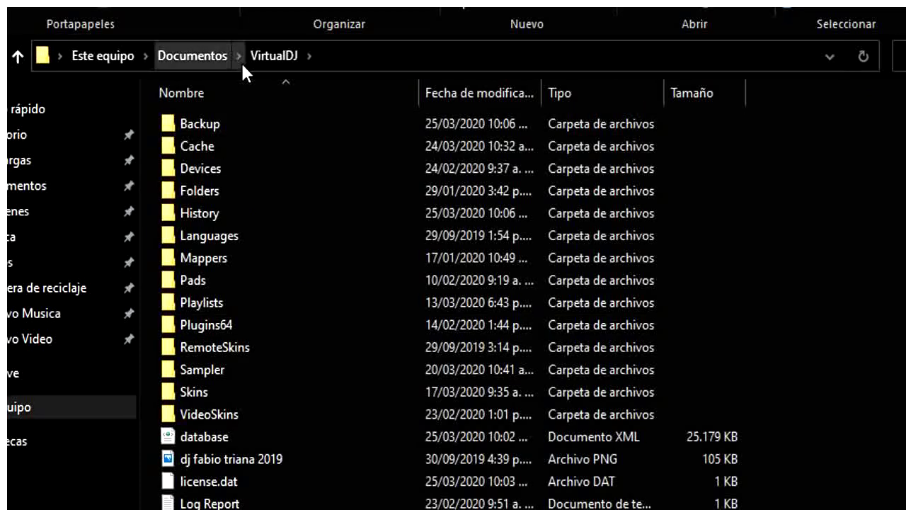
{"action": "double_click", "coordinate": [207, 122]}
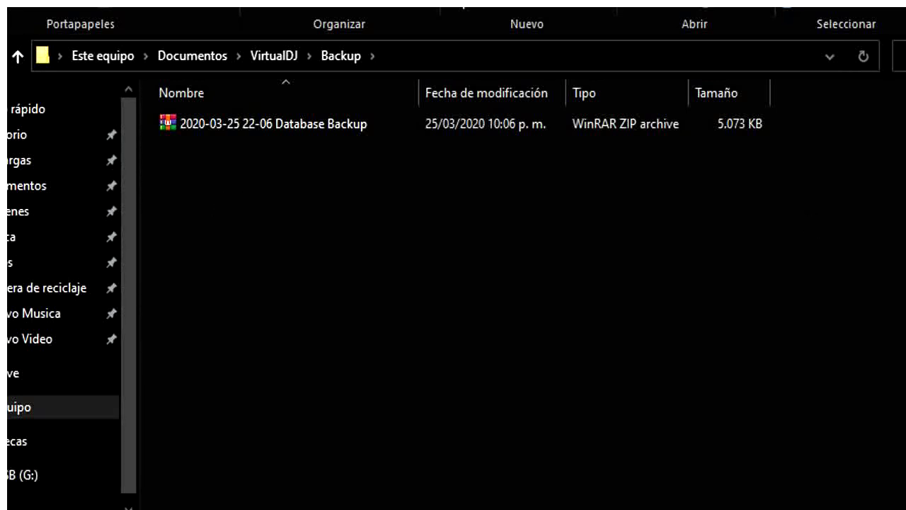
{"action": "left_click", "coordinate": [215, 123]}
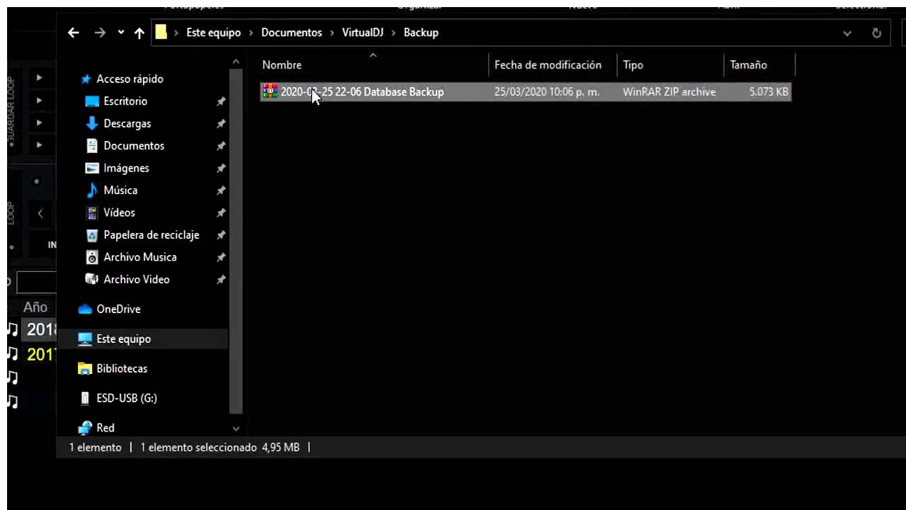
{"action": "right_click", "coordinate": [311, 94]}
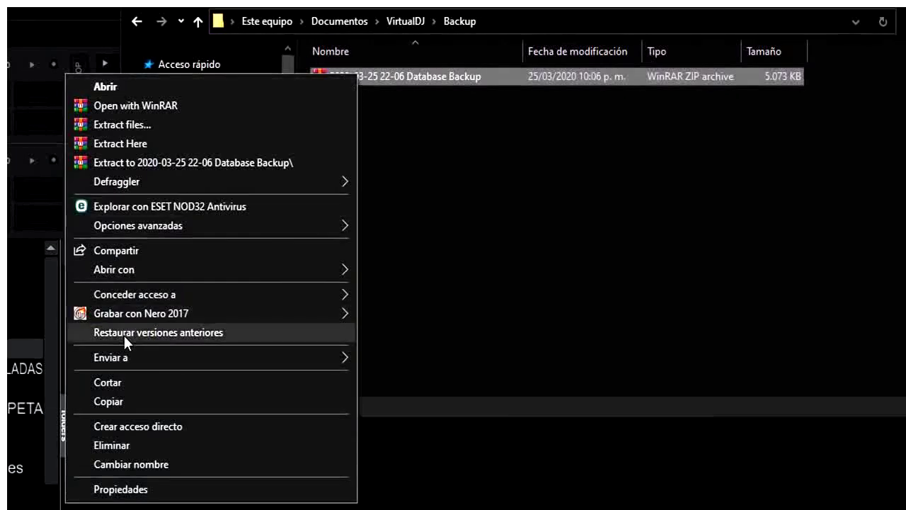
{"action": "mouse_move", "coordinate": [227, 356]}
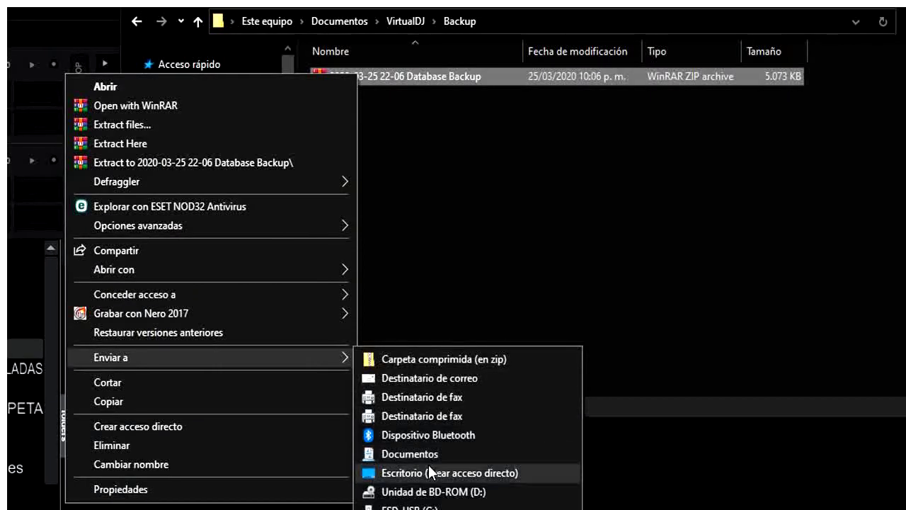
{"action": "left_click", "coordinate": [429, 506]}
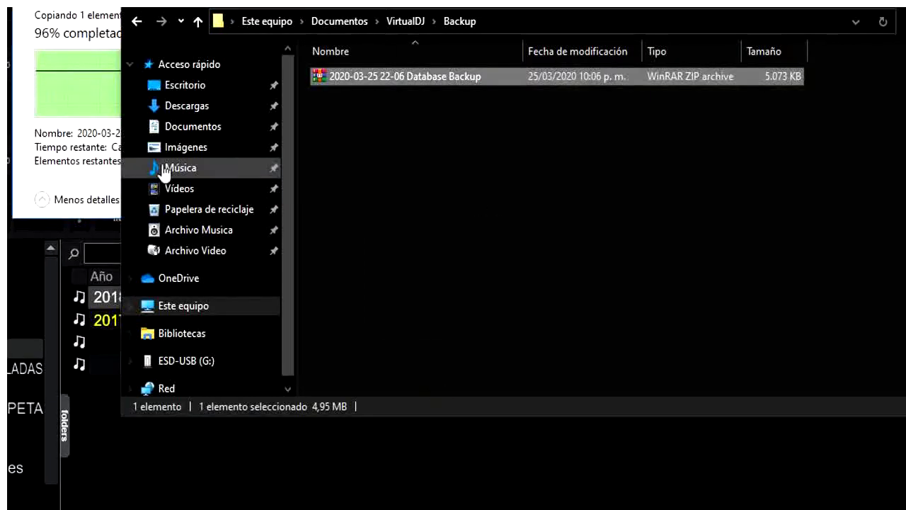
{"action": "left_click", "coordinate": [452, 243]}
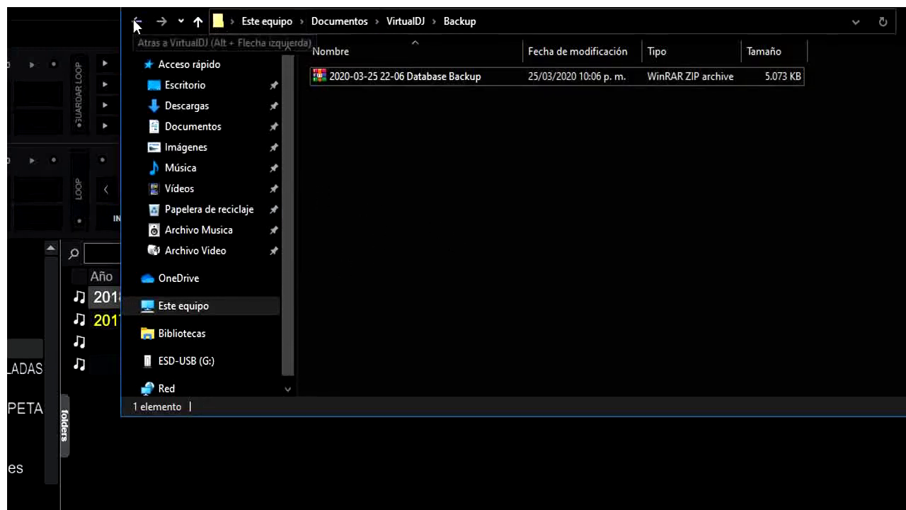
- Open the Sampler folder inside Documentos > VirtualDJ and look through its sample folders and files
{"action": "left_click", "coordinate": [199, 22]}
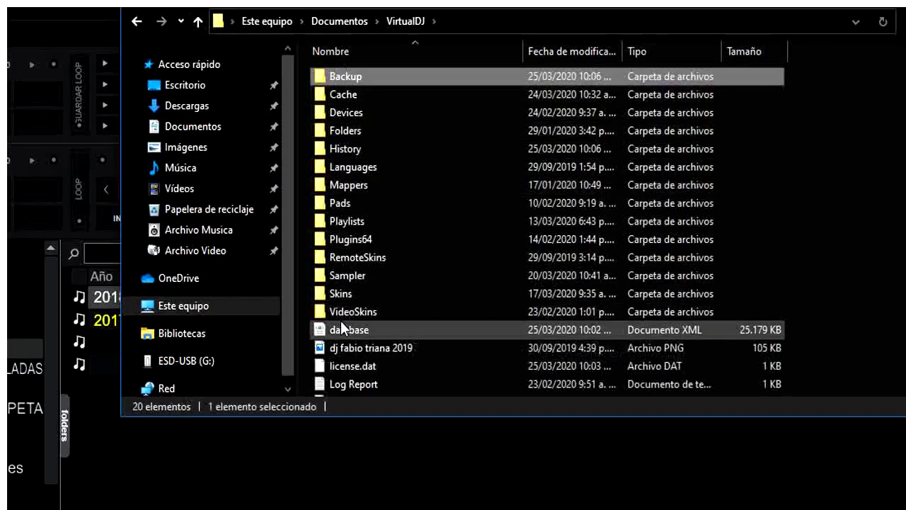
{"action": "double_click", "coordinate": [360, 275]}
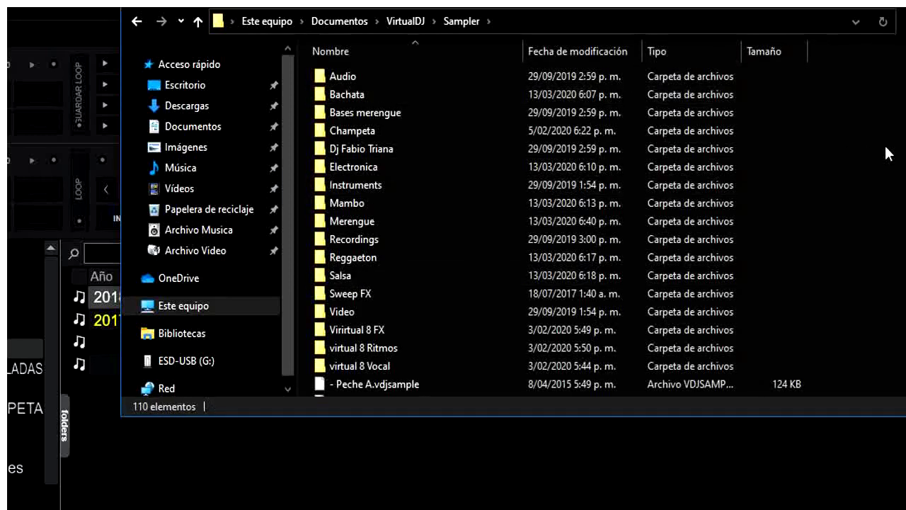
{"action": "scroll", "coordinate": [889, 154], "scroll_direction": "down", "scroll_amount": 3}
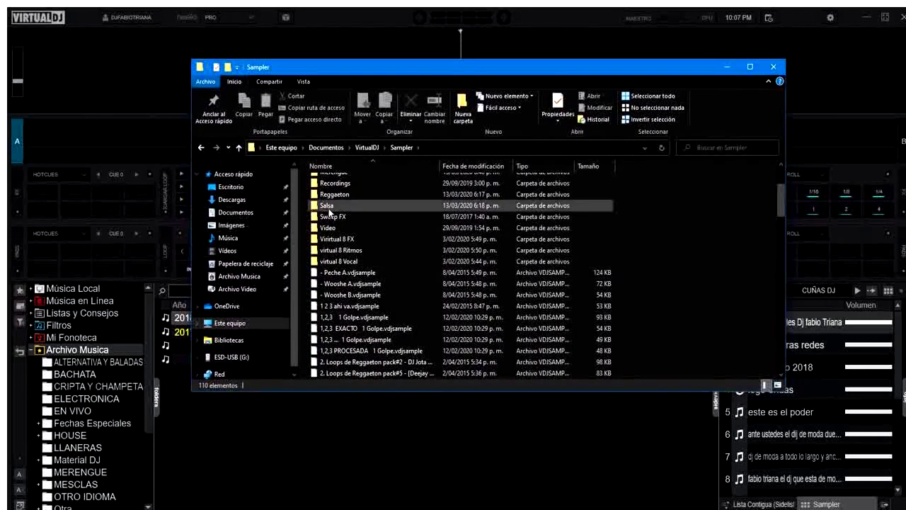
{"action": "scroll", "coordinate": [571, 268], "scroll_direction": "down", "scroll_amount": 3}
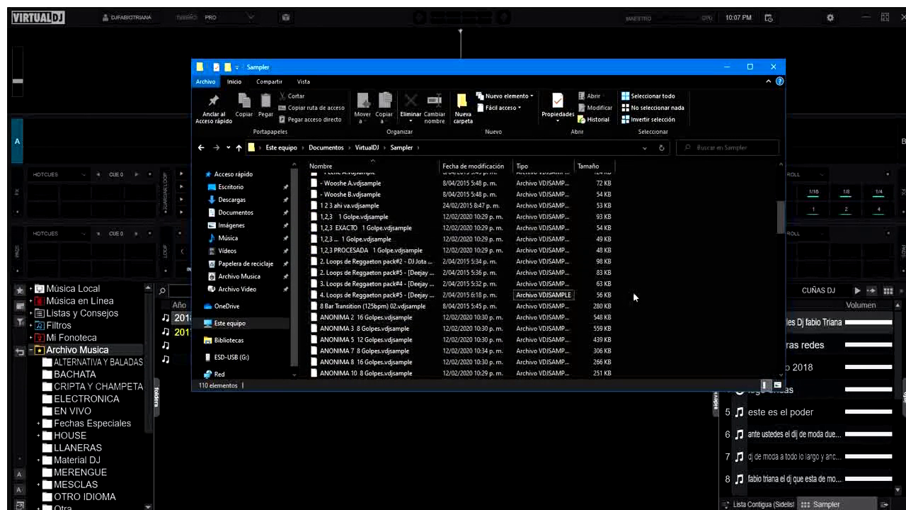
{"action": "scroll", "coordinate": [633, 291], "scroll_direction": "down", "scroll_amount": 4}
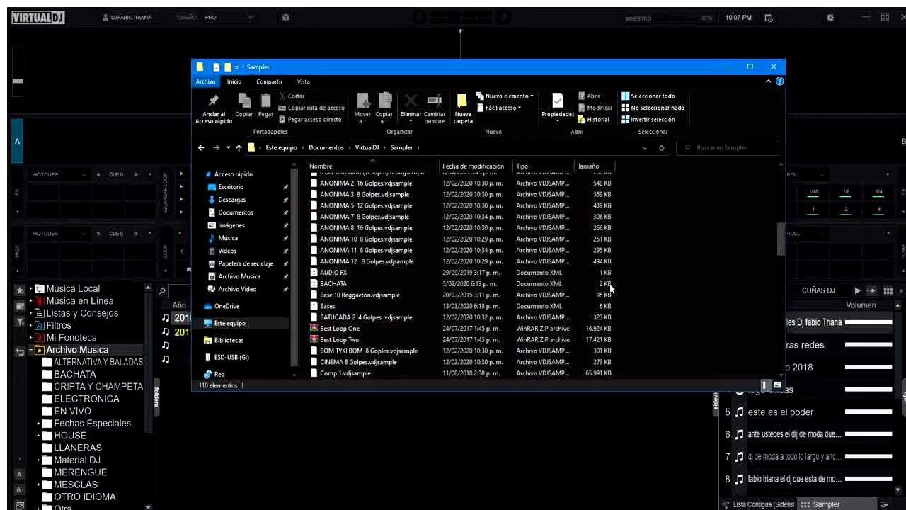
{"action": "scroll", "coordinate": [637, 290], "scroll_direction": "down", "scroll_amount": 1}
{"action": "scroll", "coordinate": [662, 293], "scroll_direction": "down", "scroll_amount": 11}
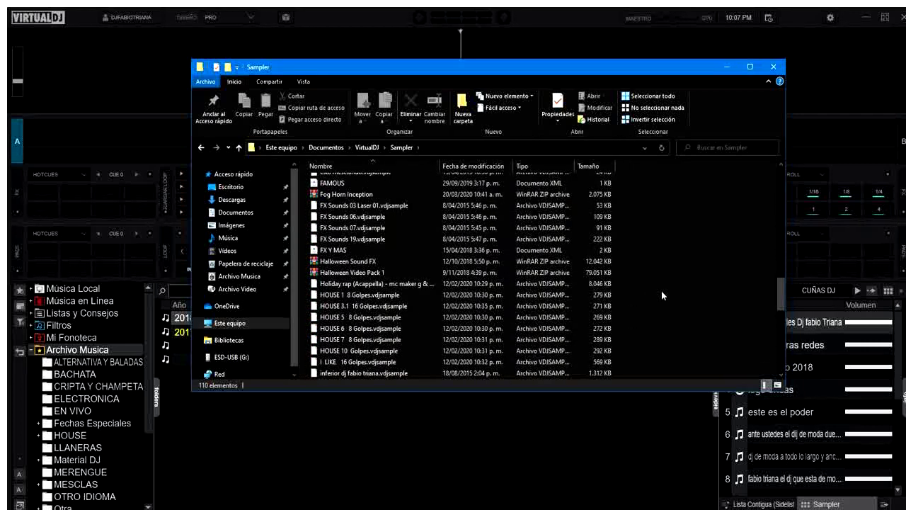
- Review the remaining Sampler files, the VirtualDJ folder and the contents of the DOCUMENTOS (E:) drive, and close File Explorer
{"action": "scroll", "coordinate": [661, 295], "scroll_direction": "down", "scroll_amount": 3}
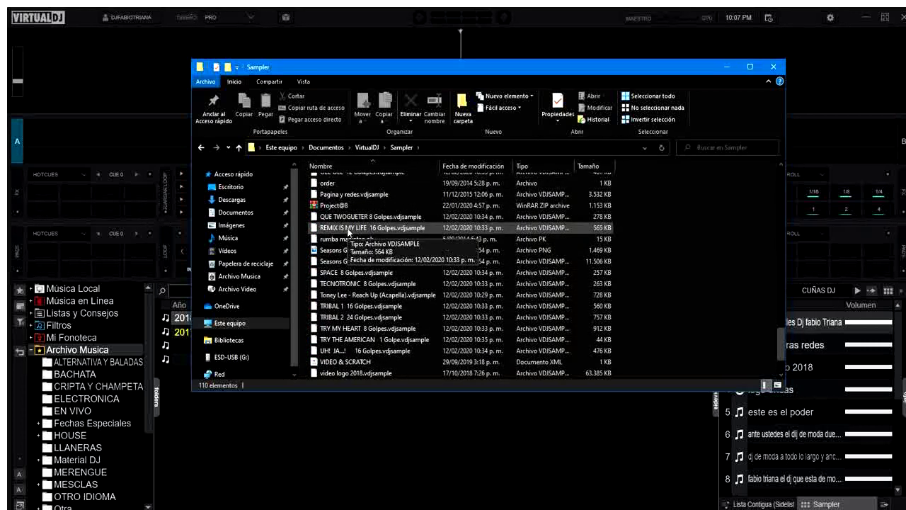
{"action": "left_click", "coordinate": [368, 147]}
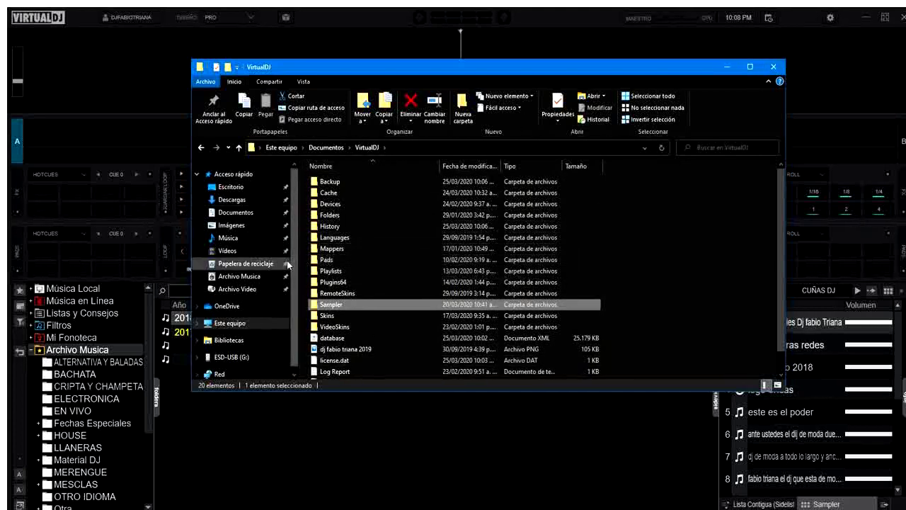
{"action": "scroll", "coordinate": [293, 272], "scroll_direction": "down", "scroll_amount": 1}
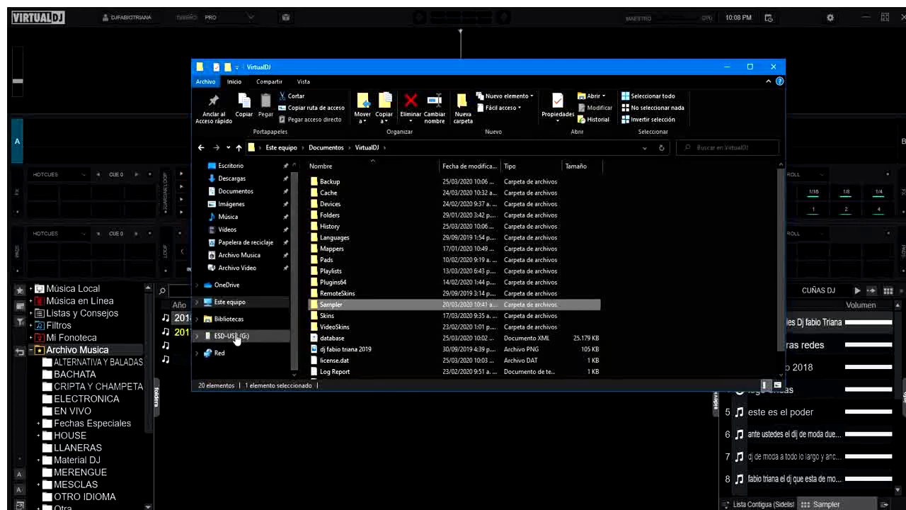
{"action": "left_click", "coordinate": [232, 303]}
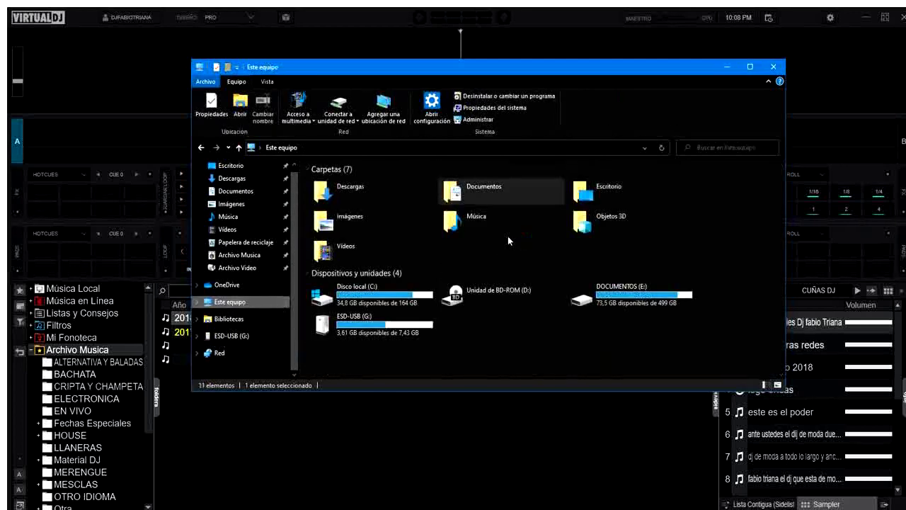
{"action": "double_click", "coordinate": [622, 297]}
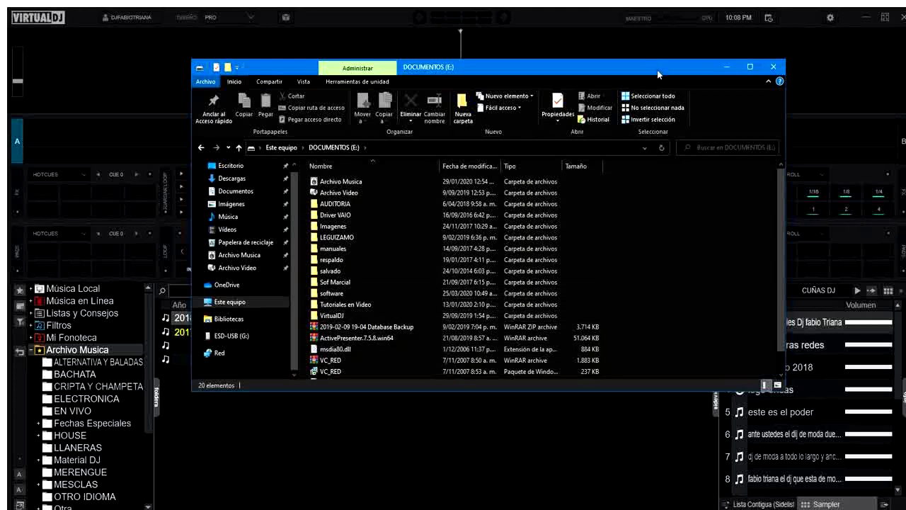
{"action": "left_click", "coordinate": [774, 67]}
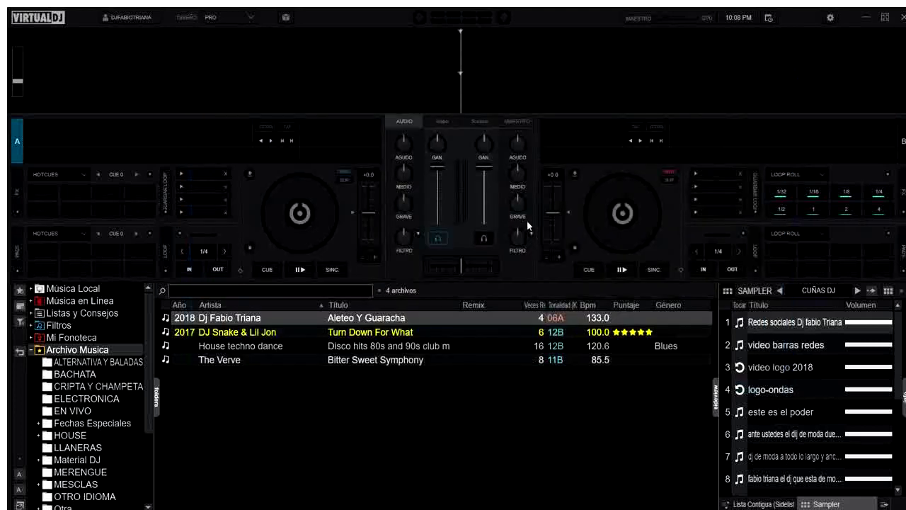
- Disconnect the VirtualDJ user account in the license settings and close the settings window
{"action": "left_click", "coordinate": [831, 18]}
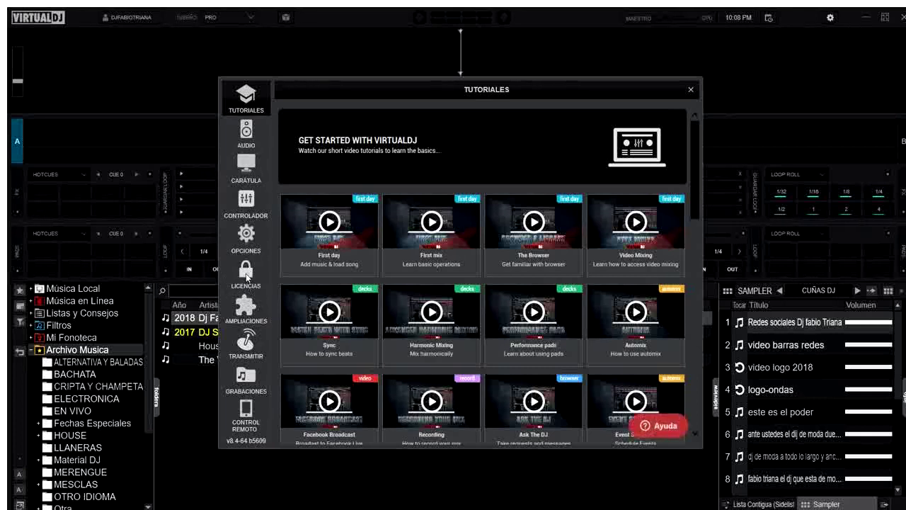
{"action": "left_click", "coordinate": [247, 274]}
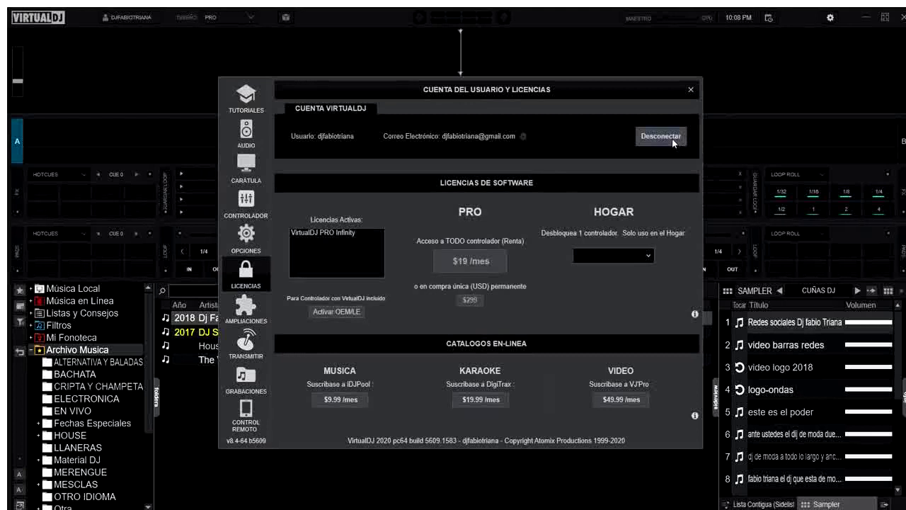
{"action": "left_click", "coordinate": [672, 138]}
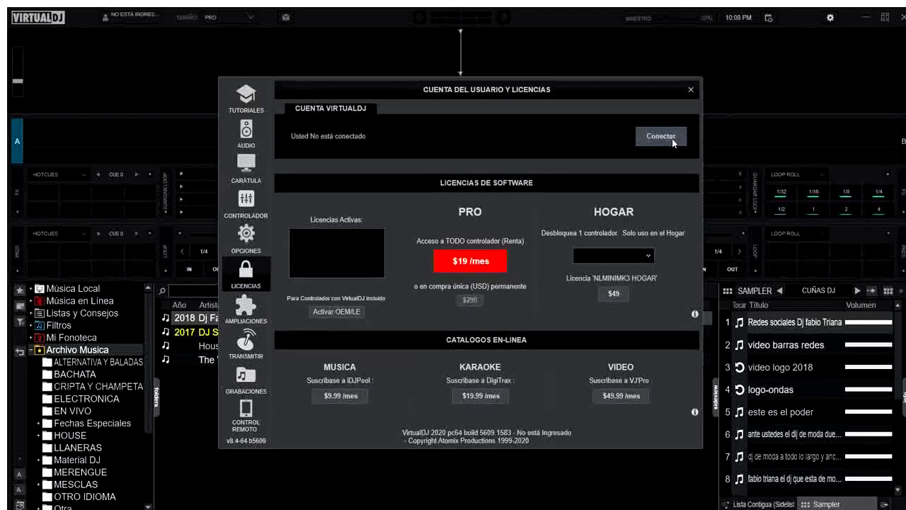
{"action": "left_click", "coordinate": [691, 91]}
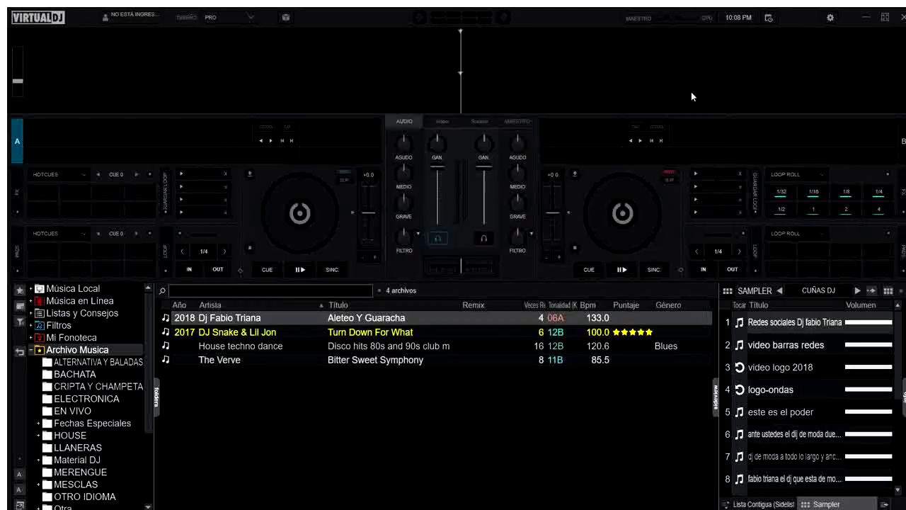
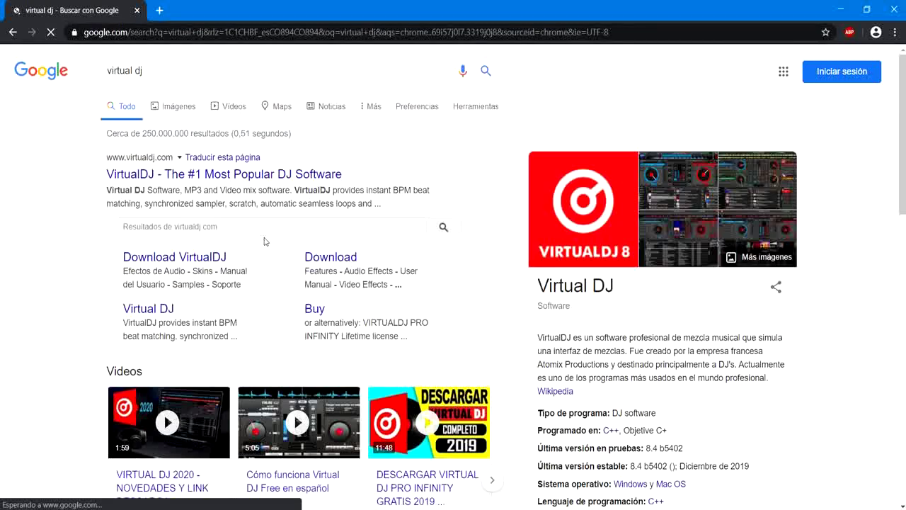
- Switch to Chrome, open the VirtualDJ website from the Google results, dismiss the translation offer, and go to the Connect & Login page
{"action": "left_click", "coordinate": [137, 176]}
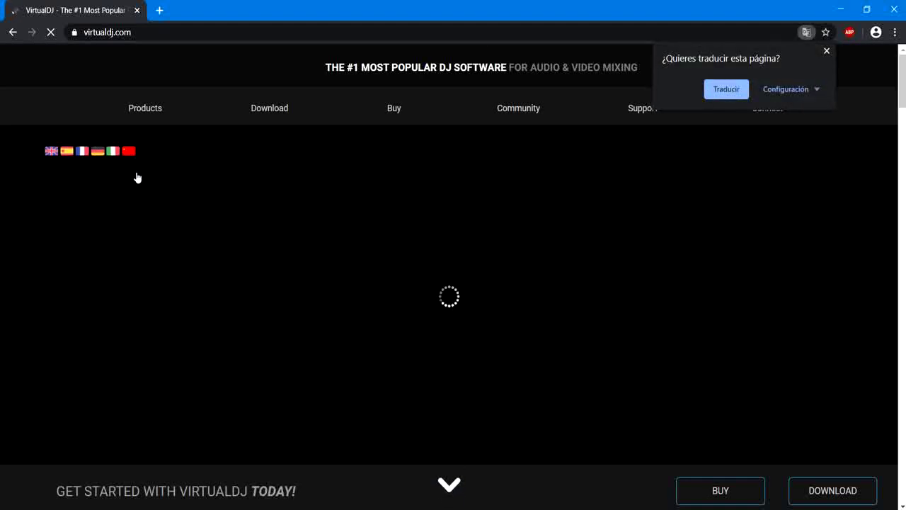
{"action": "left_click", "coordinate": [827, 50]}
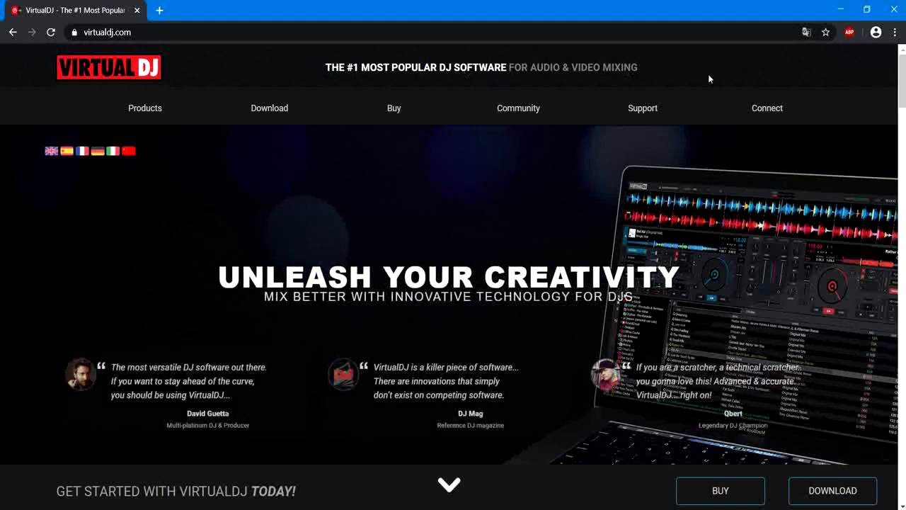
{"action": "mouse_move", "coordinate": [264, 113]}
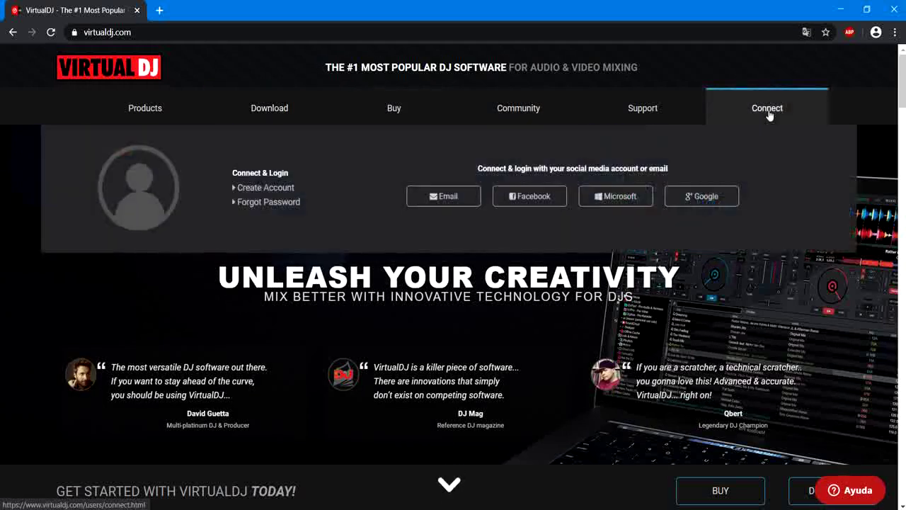
{"action": "left_click", "coordinate": [769, 115]}
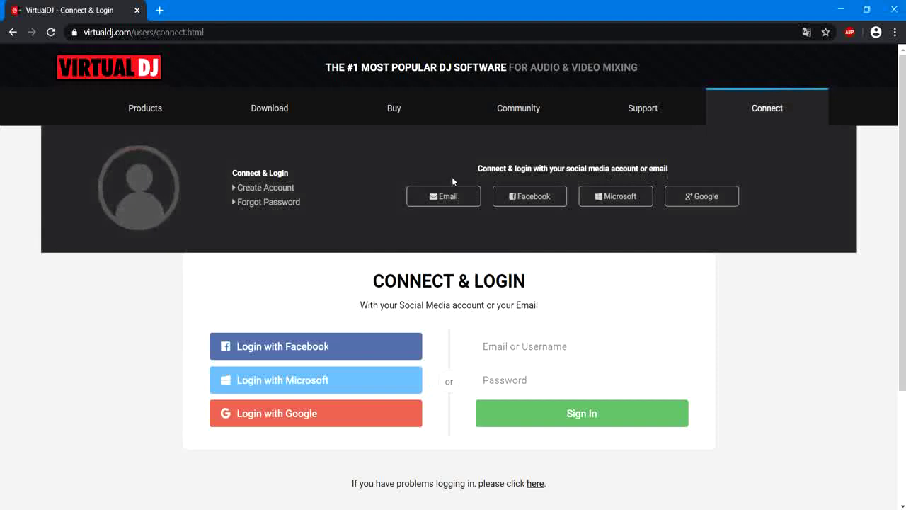
- Try to sign in to the VirtualDJ website by email with the account username
{"action": "left_click", "coordinate": [451, 200]}
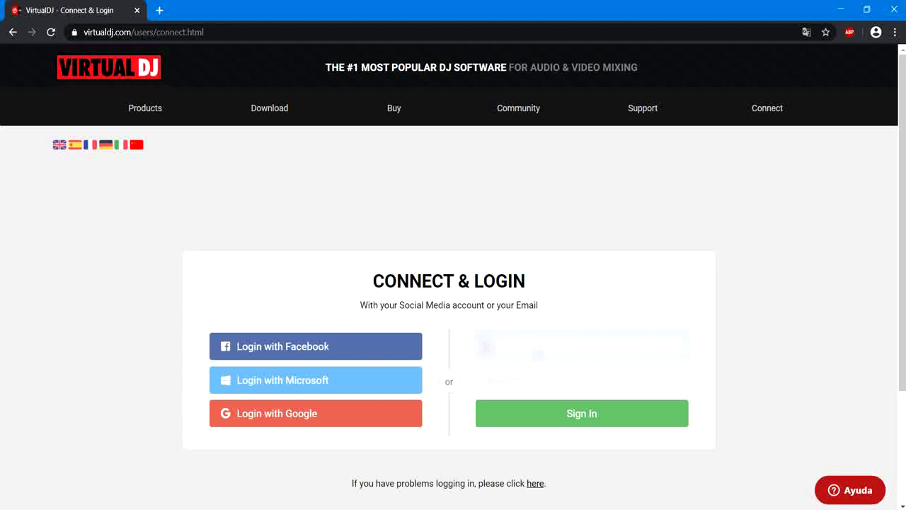
{"action": "type", "text": "usernam"}
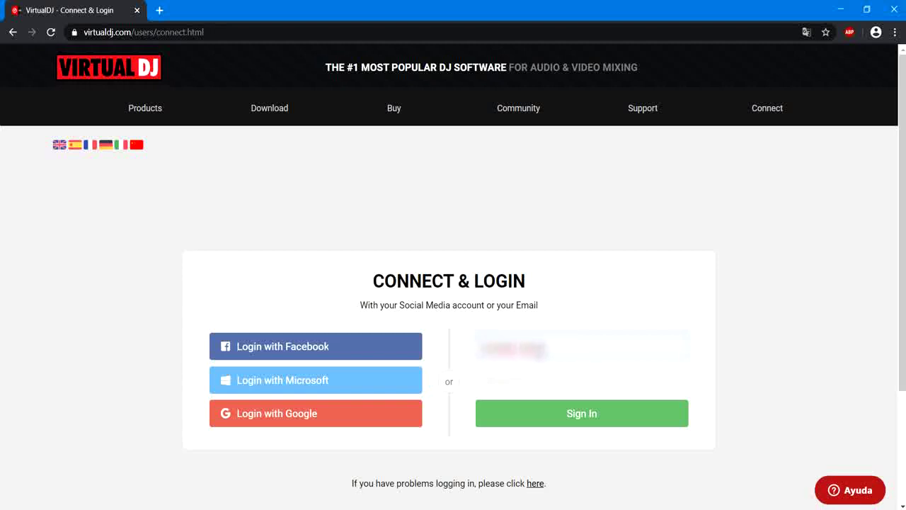
{"action": "left_click", "coordinate": [583, 414]}
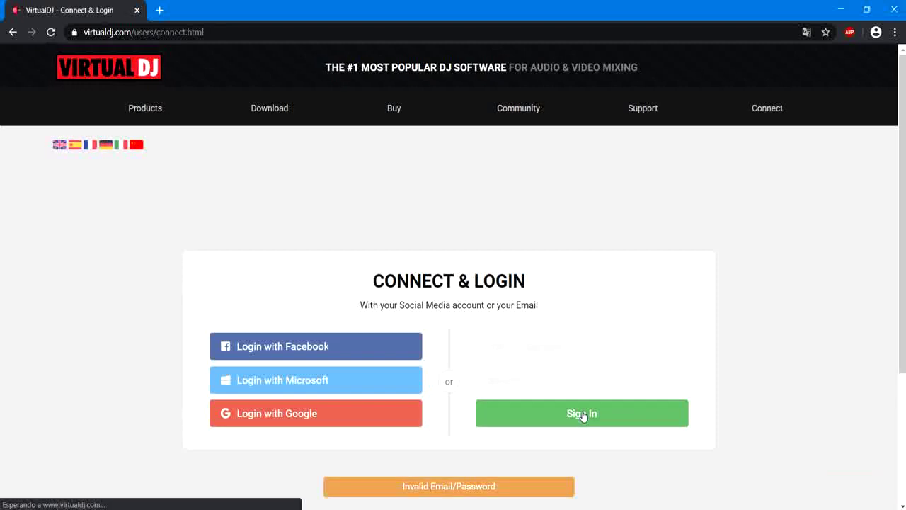
- Sign in to the VirtualDJ website with the account username and password, and dismiss the offer to save the password
{"action": "left_click", "coordinate": [580, 380]}
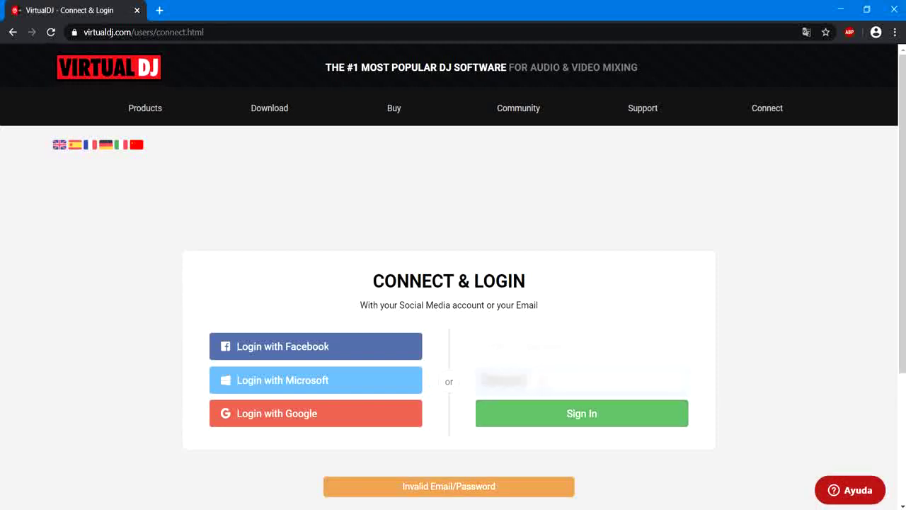
{"action": "type", "text": "******"}
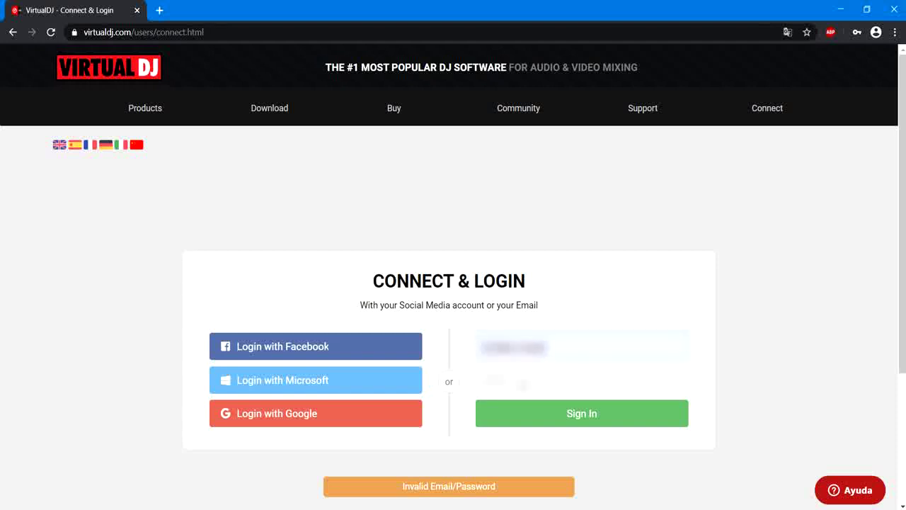
{"action": "left_click", "coordinate": [569, 418]}
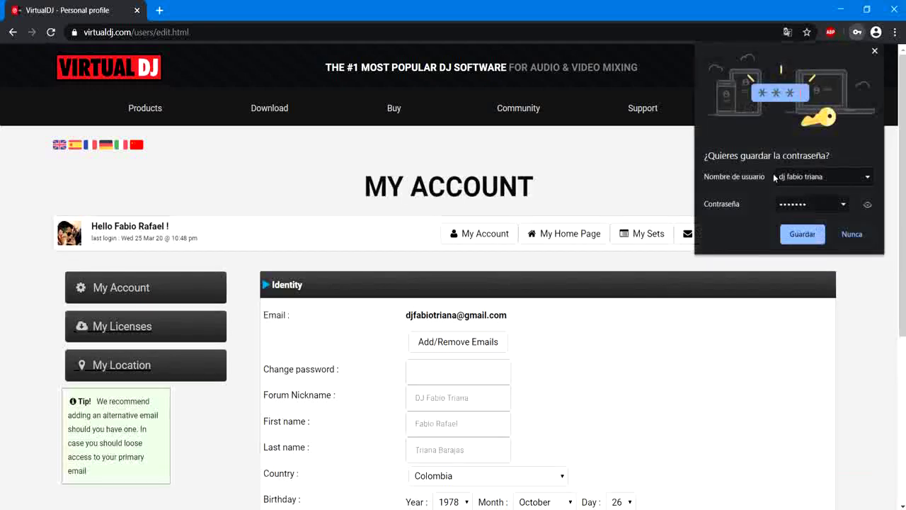
{"action": "left_click", "coordinate": [874, 53]}
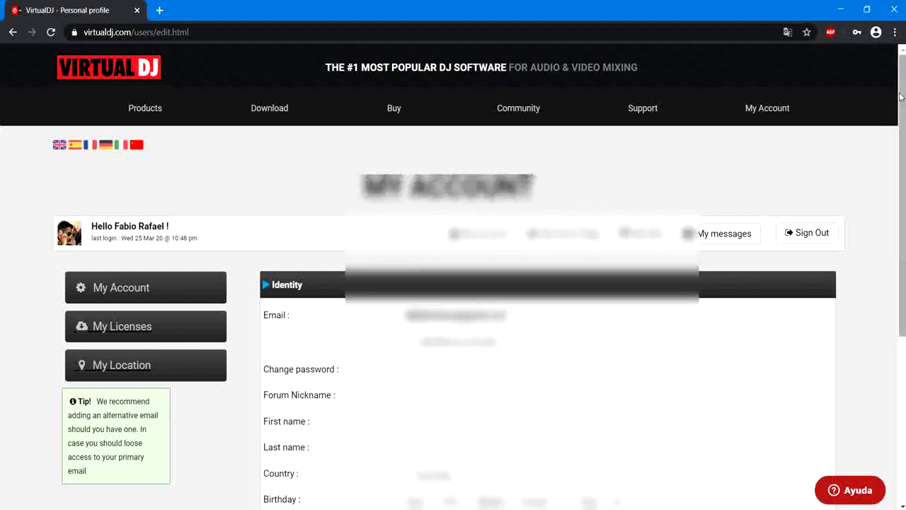
- Look through the account's personal profile and open My Licenses to examine the licenses attached to the account
{"action": "left_click_drag", "start_coordinate": [900, 98], "coordinate": [901, 215]}
{"action": "scroll", "coordinate": [901, 216], "scroll_direction": "up", "scroll_amount": 2}
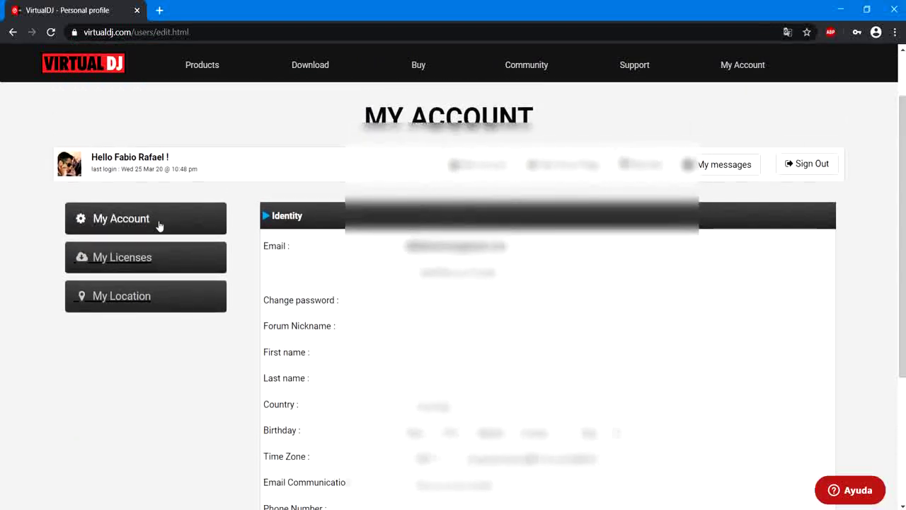
{"action": "left_click", "coordinate": [122, 259]}
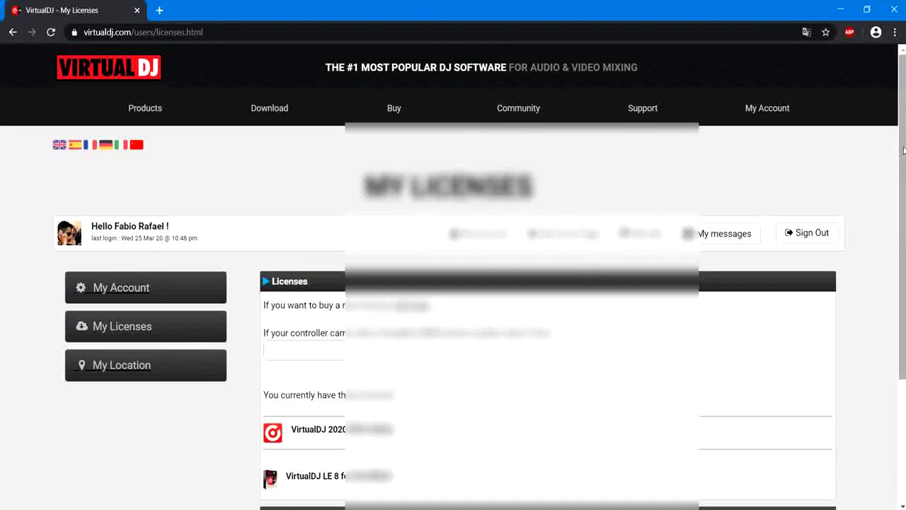
{"action": "scroll", "coordinate": [903, 146], "scroll_direction": "down", "scroll_amount": 2}
{"action": "scroll", "coordinate": [453, 295], "scroll_direction": "up", "scroll_amount": 1}
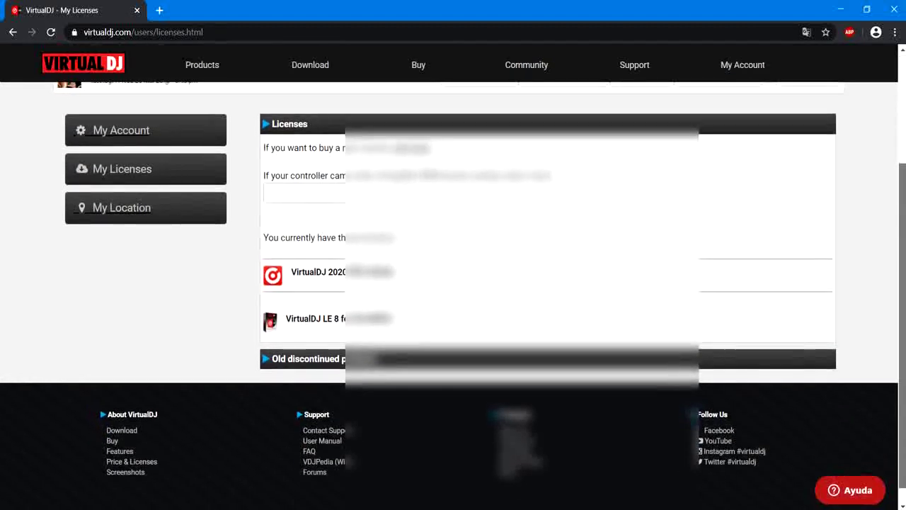
{"action": "scroll", "coordinate": [453, 295], "scroll_direction": "up", "scroll_amount": 1}
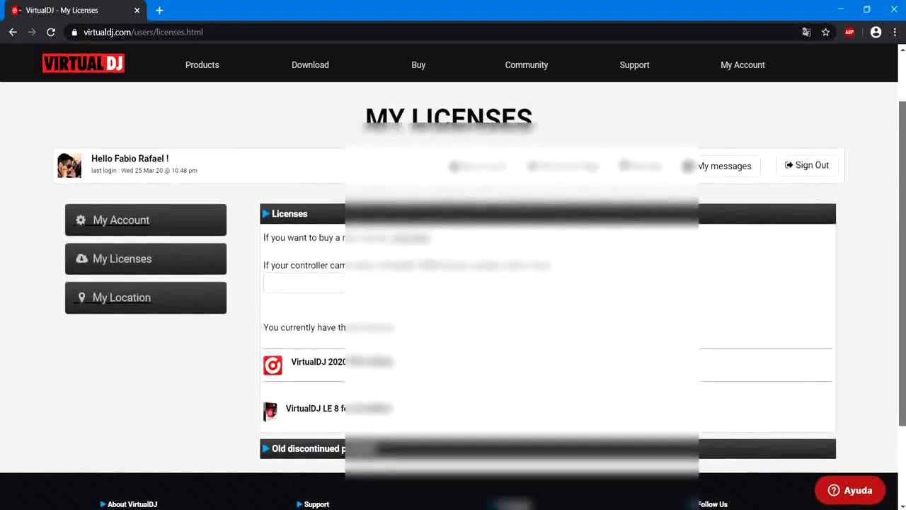
{"action": "scroll", "coordinate": [453, 295], "scroll_direction": "up", "scroll_amount": 1}
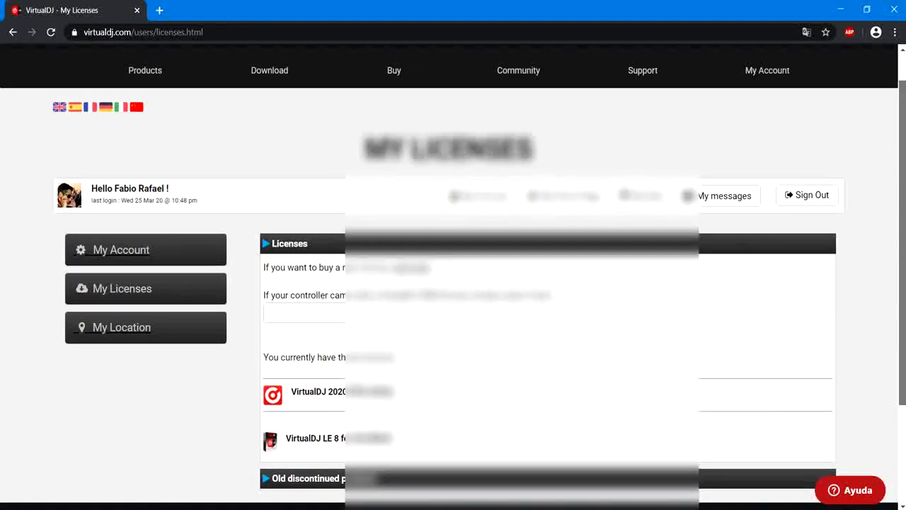
{"action": "scroll", "coordinate": [453, 295], "scroll_direction": "up", "scroll_amount": 1}
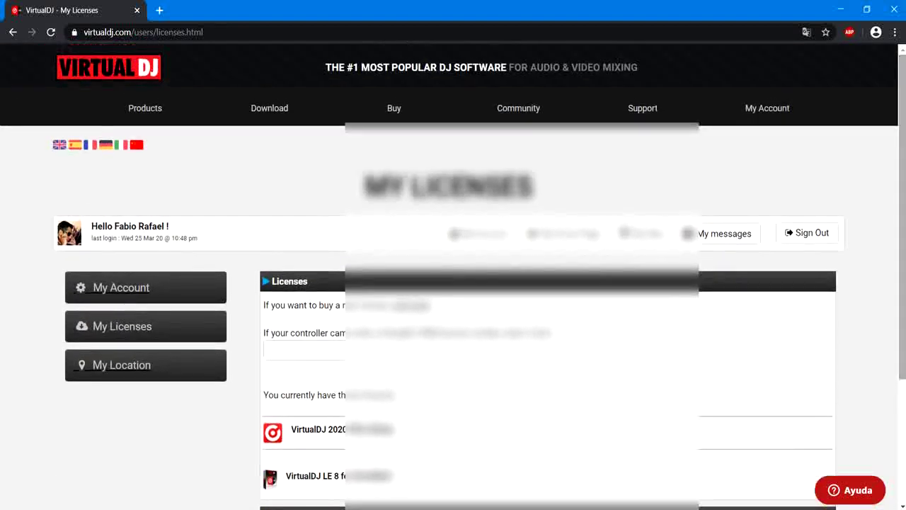
- Go to the VirtualDJ download page and download the Windows installer
{"action": "mouse_move", "coordinate": [401, 97]}
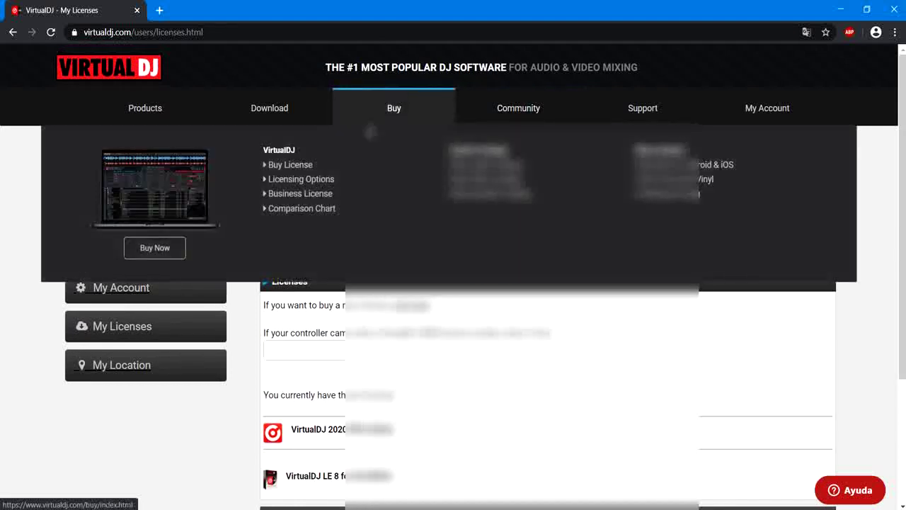
{"action": "mouse_move", "coordinate": [273, 107]}
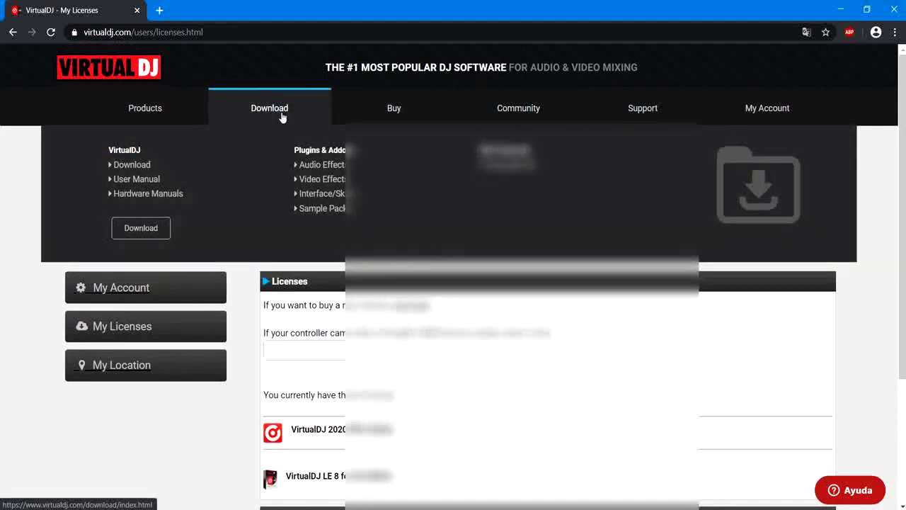
{"action": "left_click", "coordinate": [137, 165]}
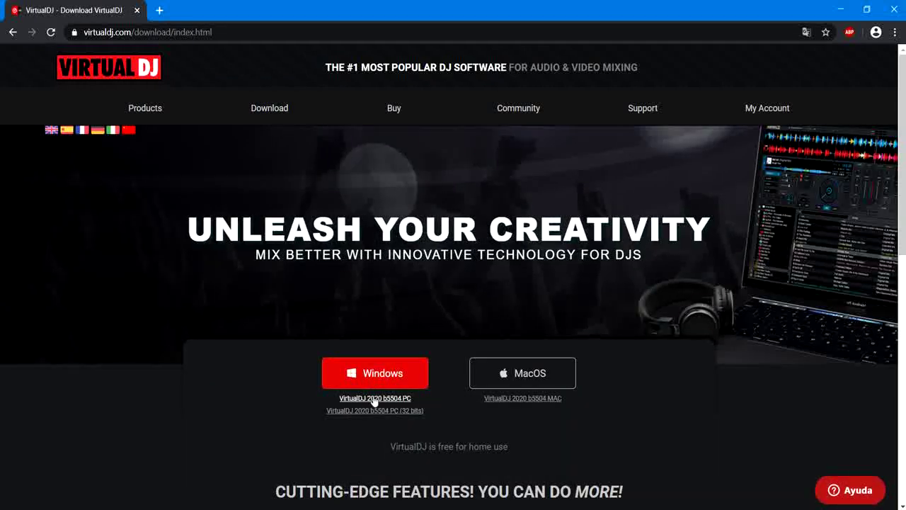
{"action": "left_click", "coordinate": [401, 376]}
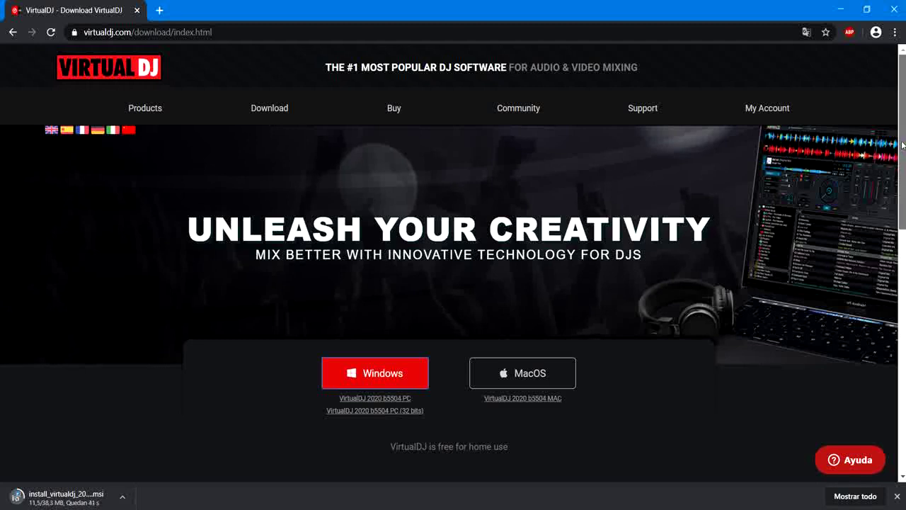
- Run the downloaded VirtualDJ 2020 installer, accept the license agreement, install the program and launch it
{"action": "mouse_move", "coordinate": [903, 145]}
{"action": "left_mouse_down"}
{"action": "mouse_move", "coordinate": [903, 389]}
{"action": "mouse_move", "coordinate": [902, 142]}
{"action": "mouse_move", "coordinate": [903, 154]}
{"action": "left_mouse_up"}
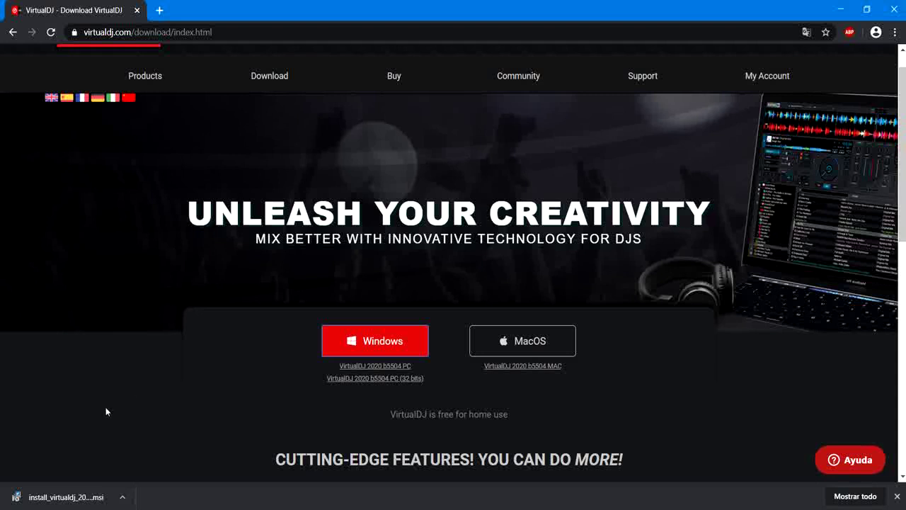
{"action": "left_click", "coordinate": [64, 501]}
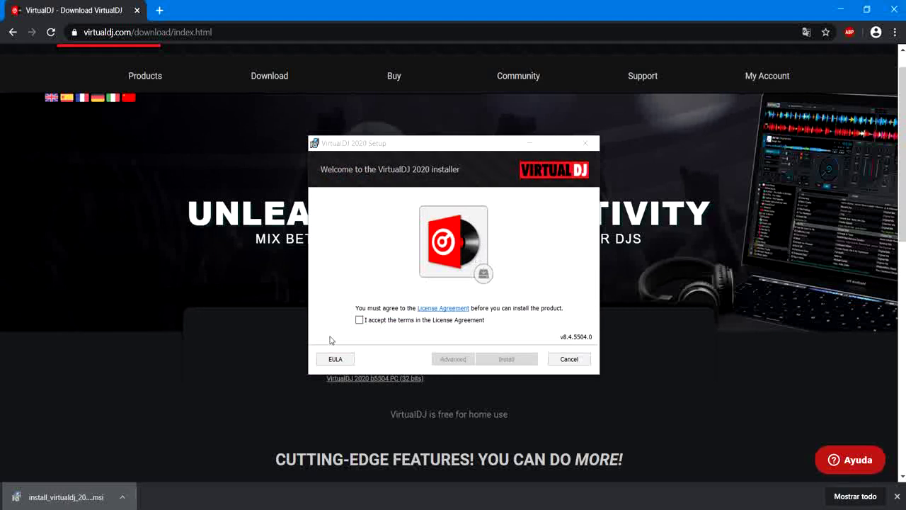
{"action": "left_click", "coordinate": [358, 320]}
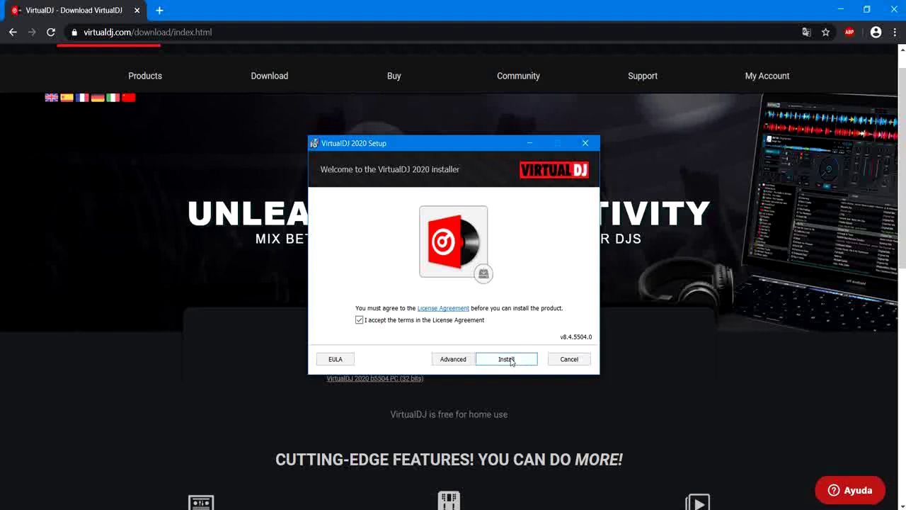
{"action": "left_click", "coordinate": [508, 359]}
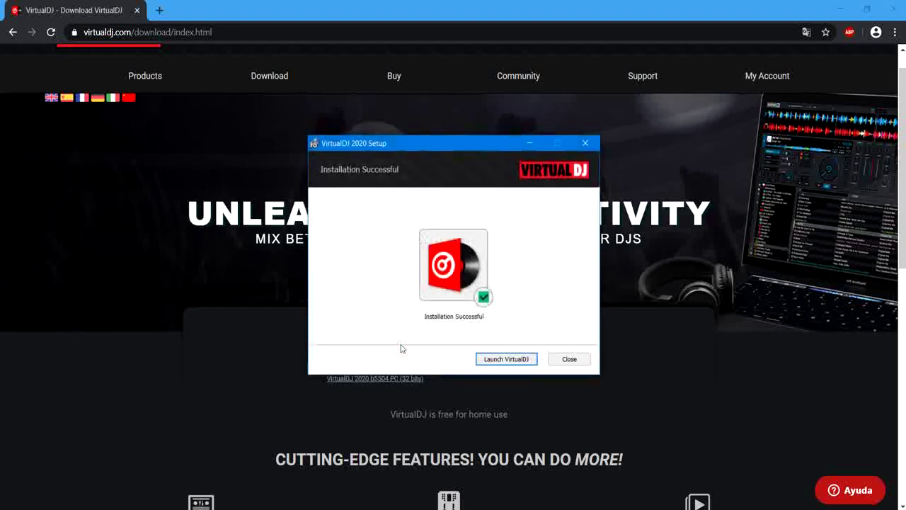
{"action": "left_click", "coordinate": [506, 359]}
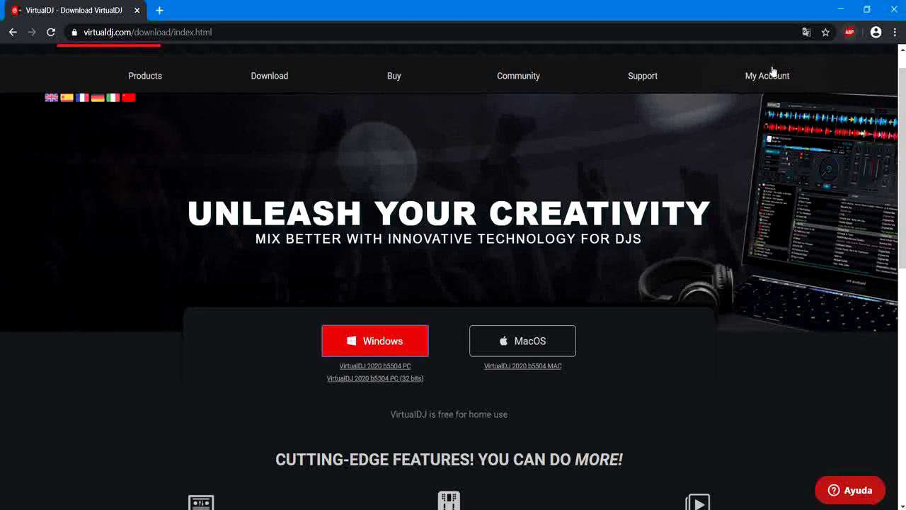
- Sign out of the account on the VirtualDJ website and close the browser
{"action": "mouse_move", "coordinate": [772, 74]}
{"action": "left_click", "coordinate": [667, 196]}
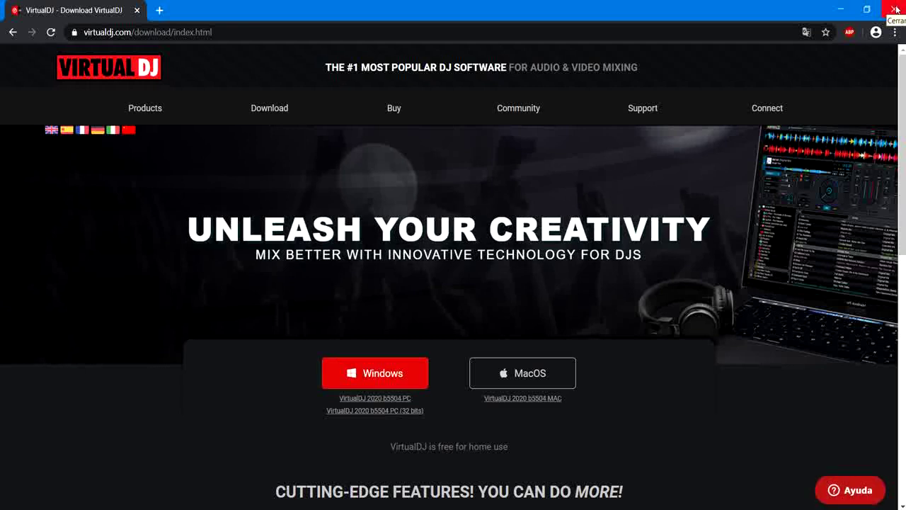
{"action": "left_click", "coordinate": [896, 9]}
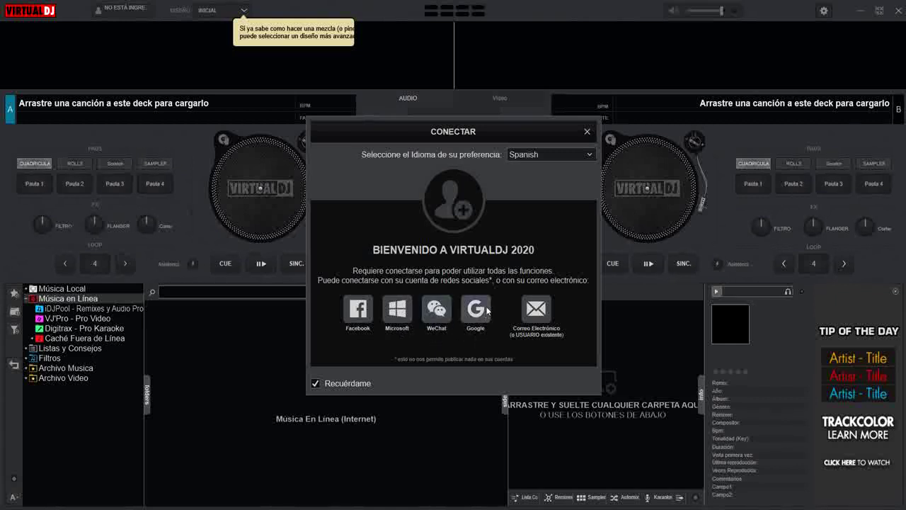
- Sign in to VirtualDJ 2020 by email with the account username and password, and close the connection window
{"action": "left_click", "coordinate": [542, 309]}
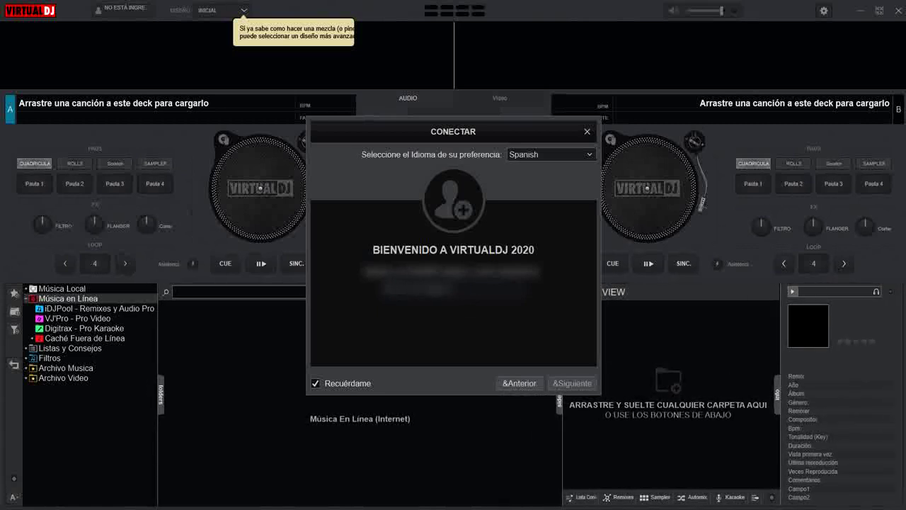
{"action": "type", "text": "xxxxxx"}
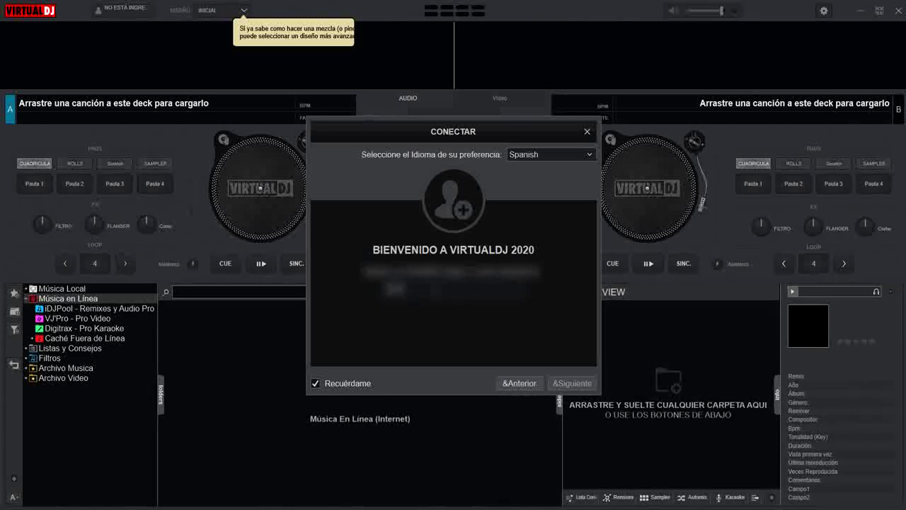
{"action": "type", "text": "xxx"}
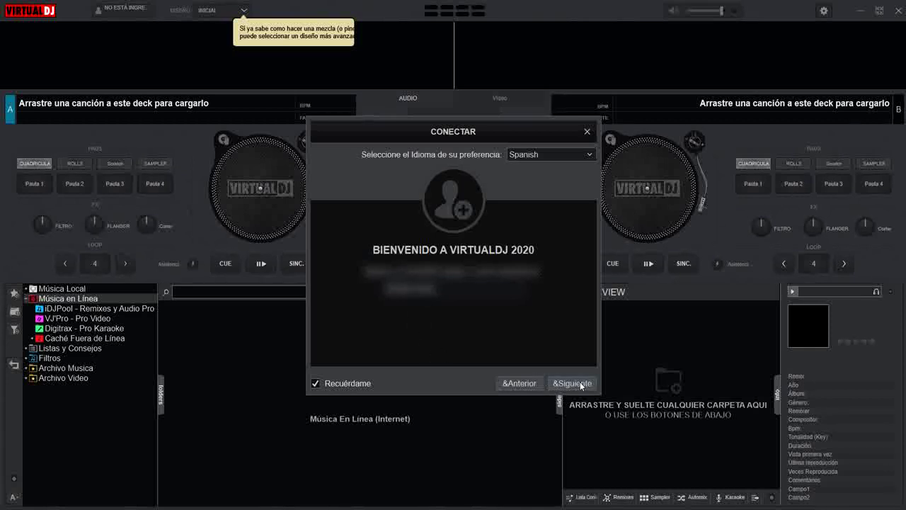
{"action": "left_click", "coordinate": [580, 386]}
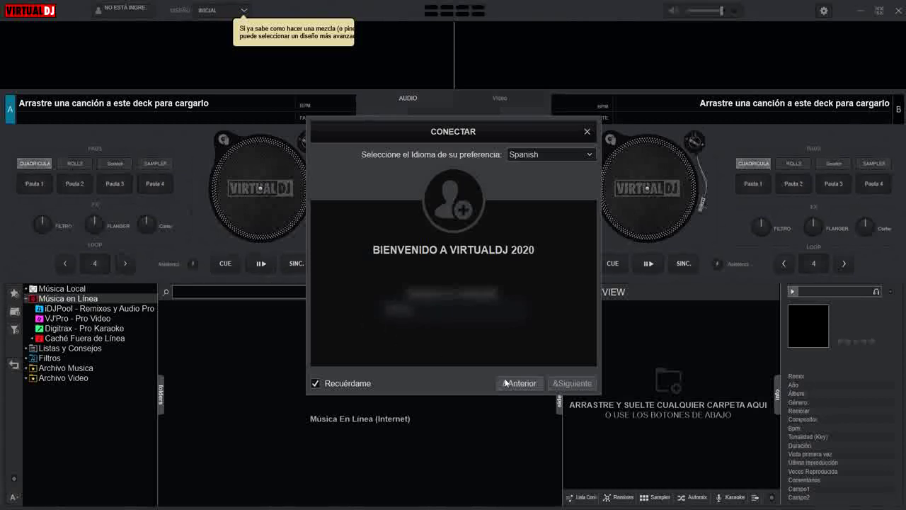
{"action": "left_click", "coordinate": [571, 383]}
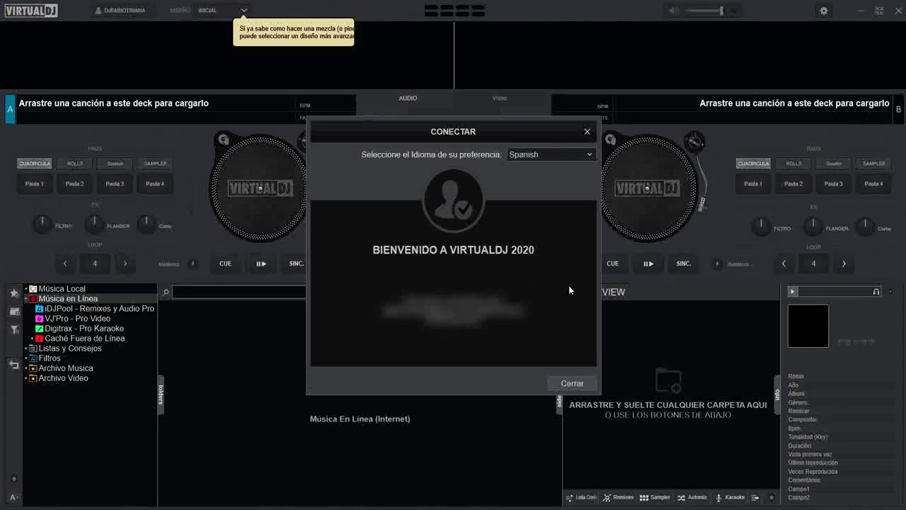
{"action": "left_click", "coordinate": [563, 382]}
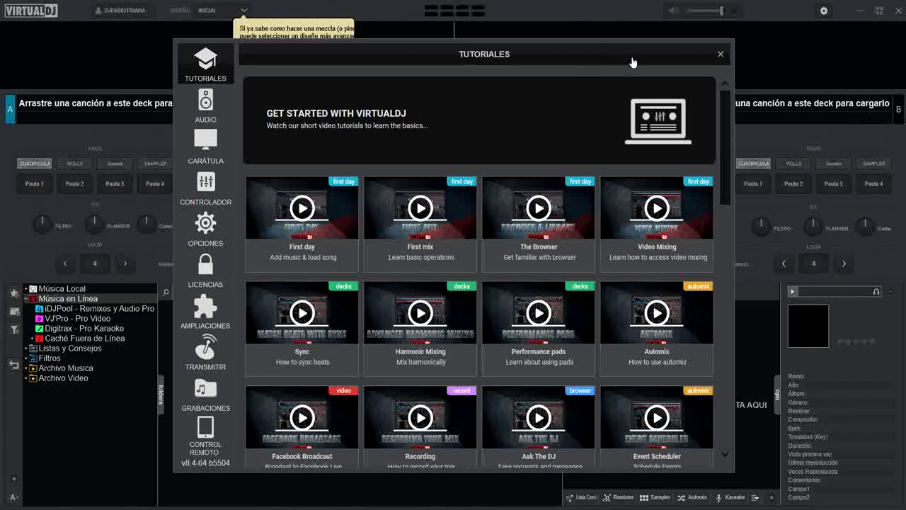
- Close the tutorials window and switch the interface layout to PRO
{"action": "left_click", "coordinate": [721, 55]}
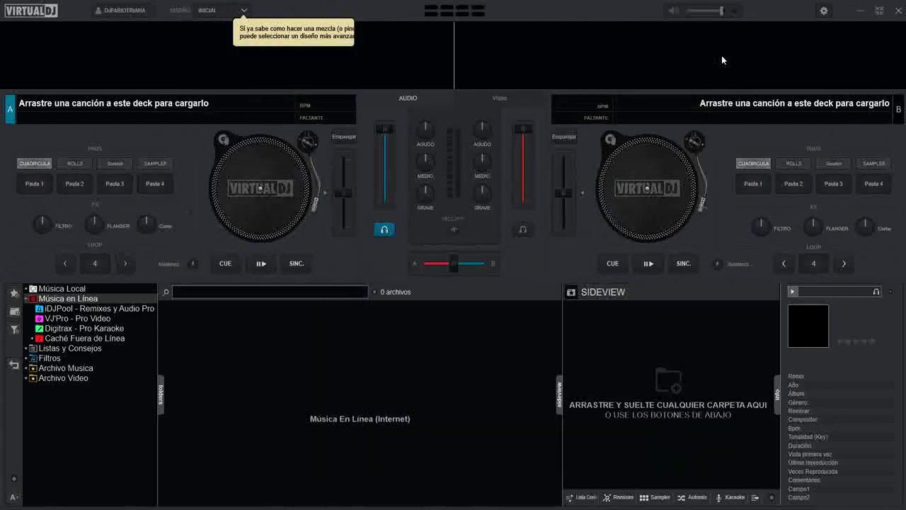
{"action": "left_click", "coordinate": [247, 13]}
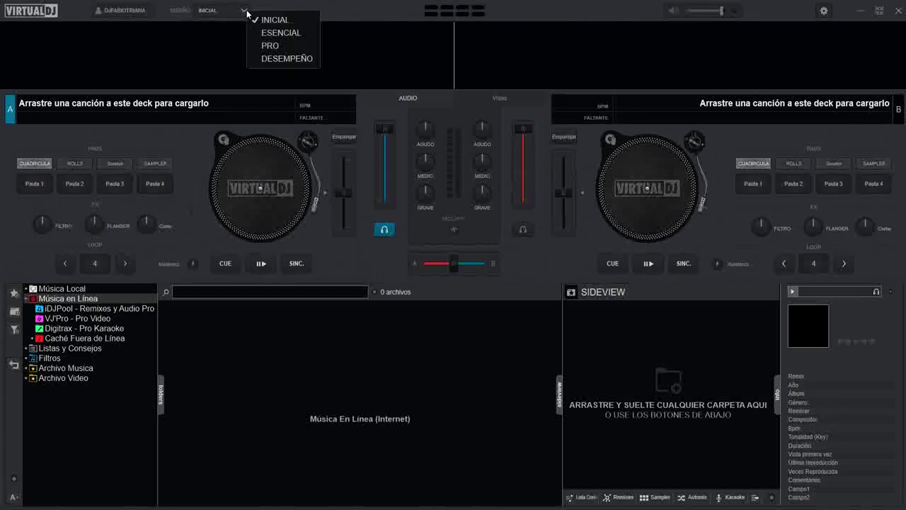
{"action": "left_click", "coordinate": [288, 45]}
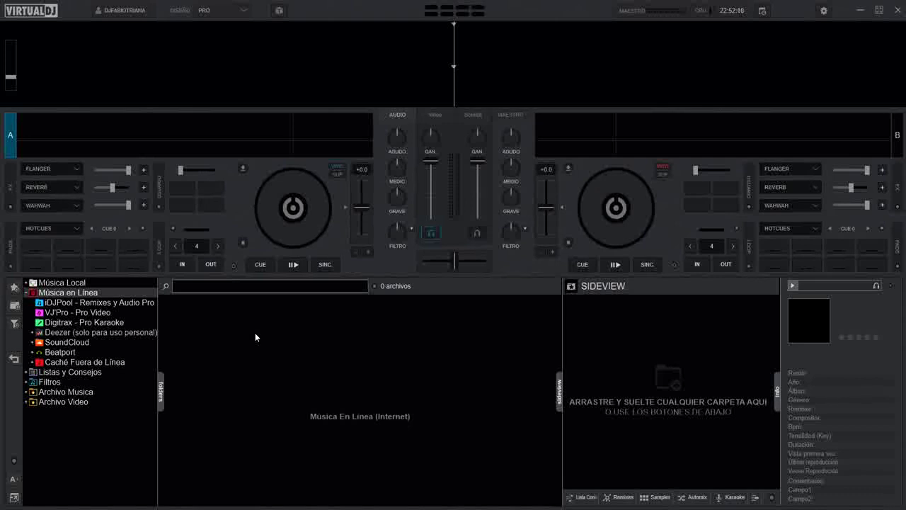
- Open Restore Database Backup and try to restore without a backup file selected
{"action": "left_click", "coordinate": [14, 462]}
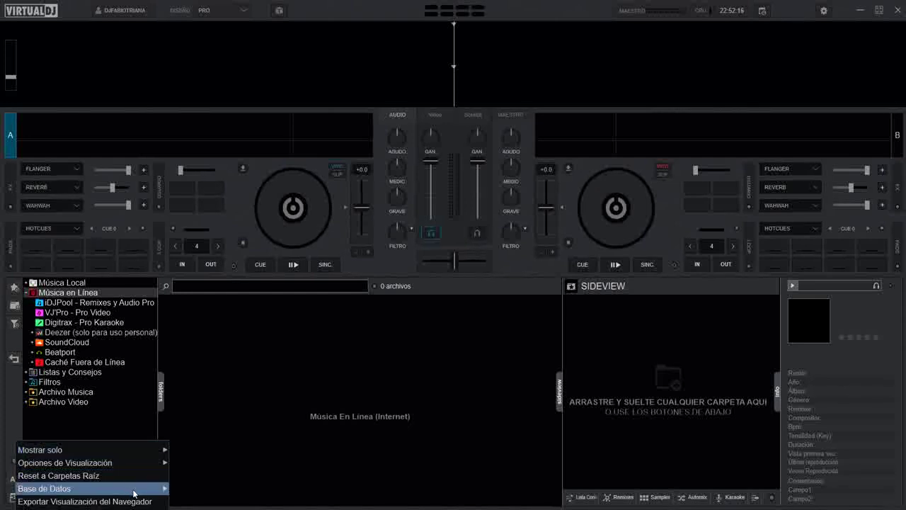
{"action": "mouse_move", "coordinate": [140, 493]}
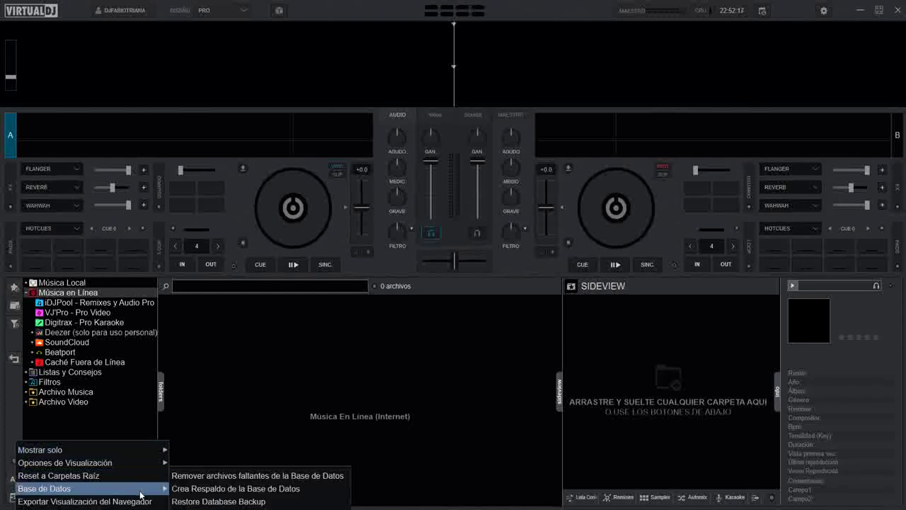
{"action": "left_click", "coordinate": [258, 501]}
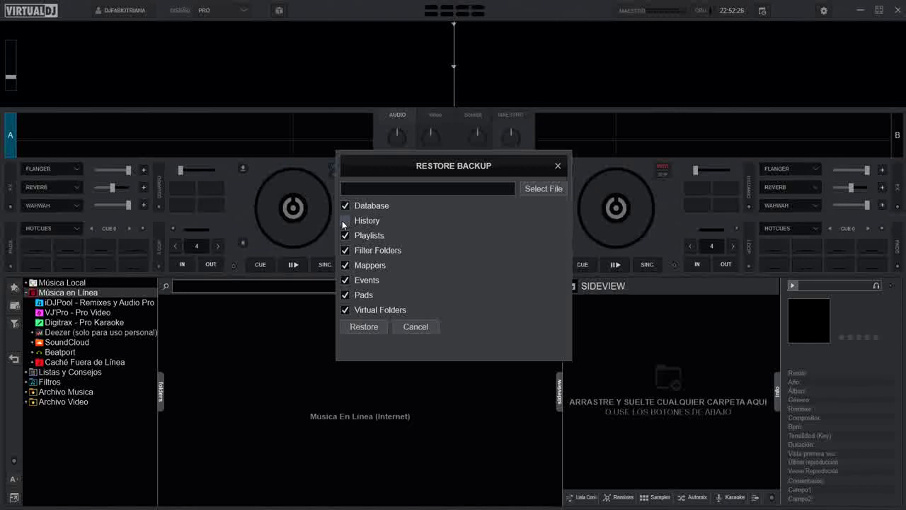
{"action": "left_click", "coordinate": [345, 221]}
{"action": "left_click", "coordinate": [364, 326]}
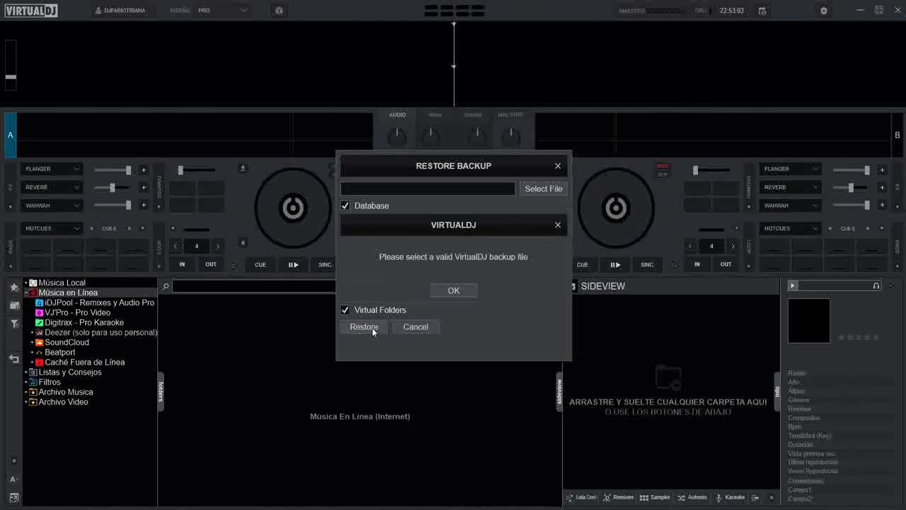
{"action": "left_click", "coordinate": [454, 291]}
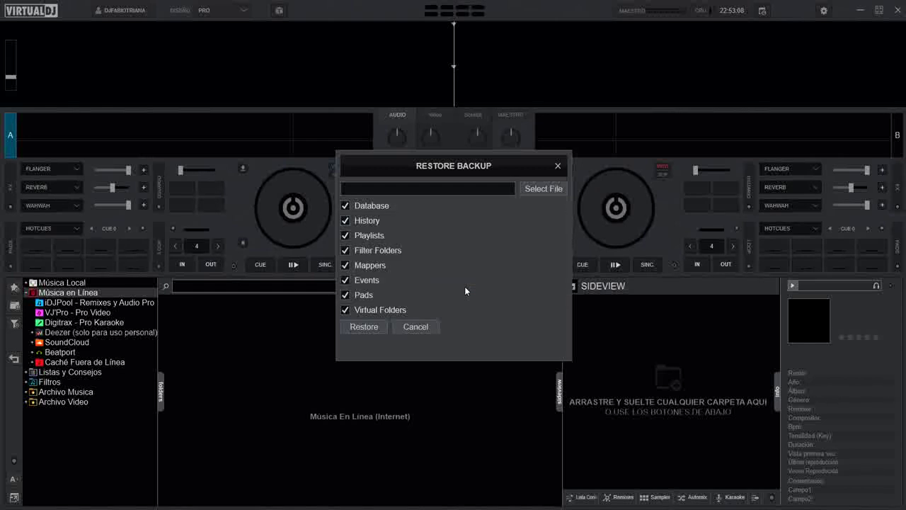
{"action": "left_click", "coordinate": [554, 189]}
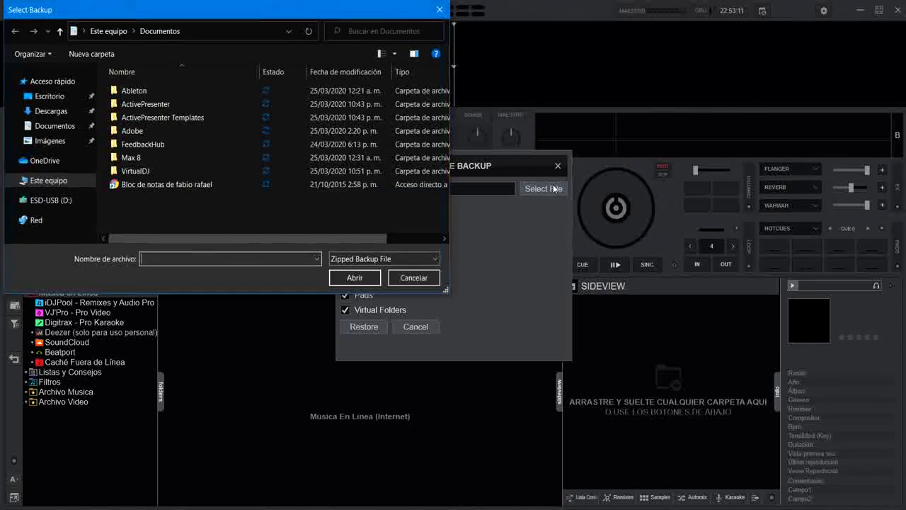
{"action": "left_click", "coordinate": [48, 201]}
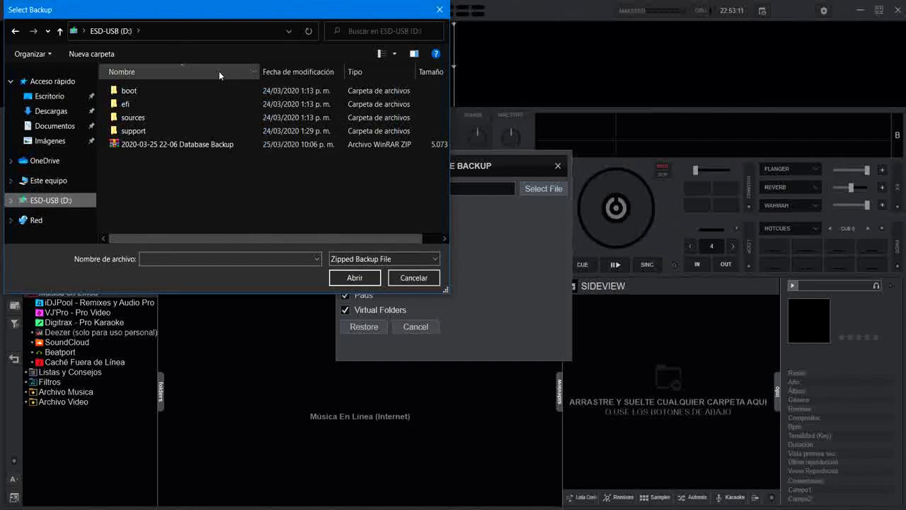
{"action": "left_click", "coordinate": [169, 145]}
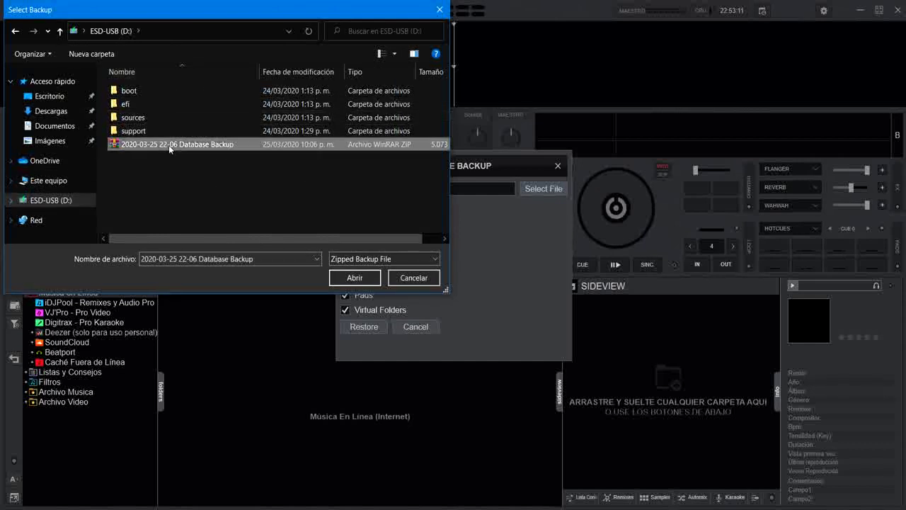
{"action": "left_click", "coordinate": [356, 277]}
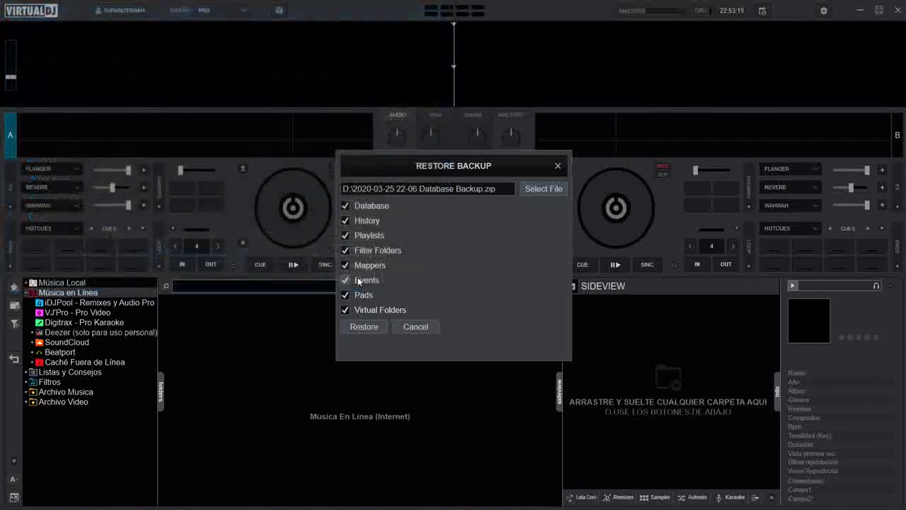
{"action": "left_click", "coordinate": [363, 326]}
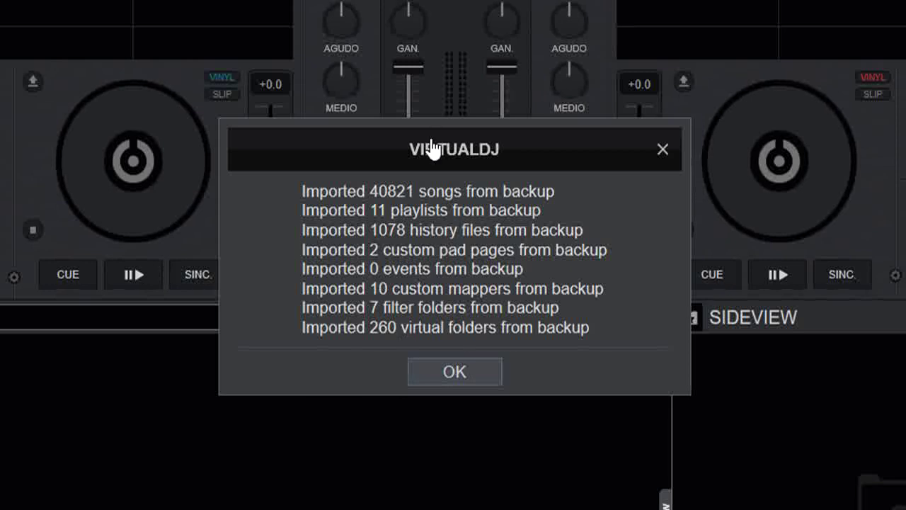
{"action": "left_click", "coordinate": [469, 373]}
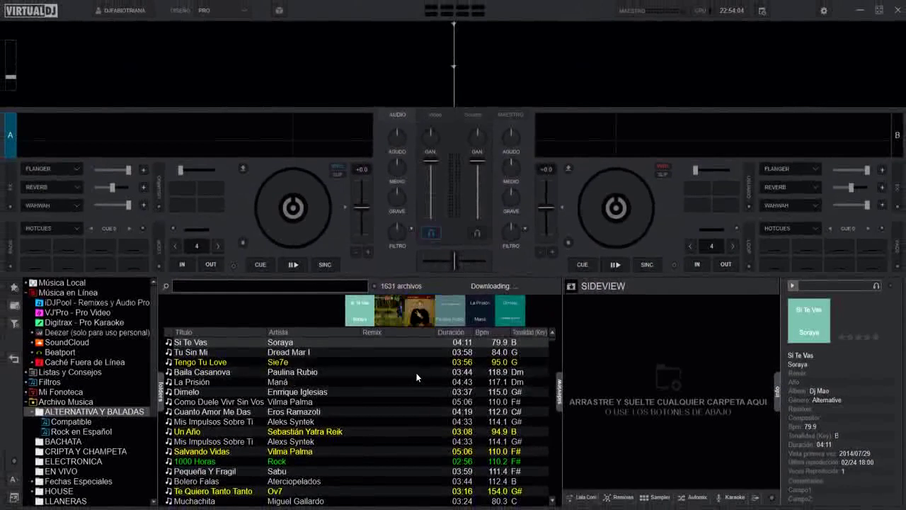
- Hide the sideview and examine the songs in the MERENGUE music folder, collapsing its subfolders
{"action": "left_click", "coordinate": [560, 392]}
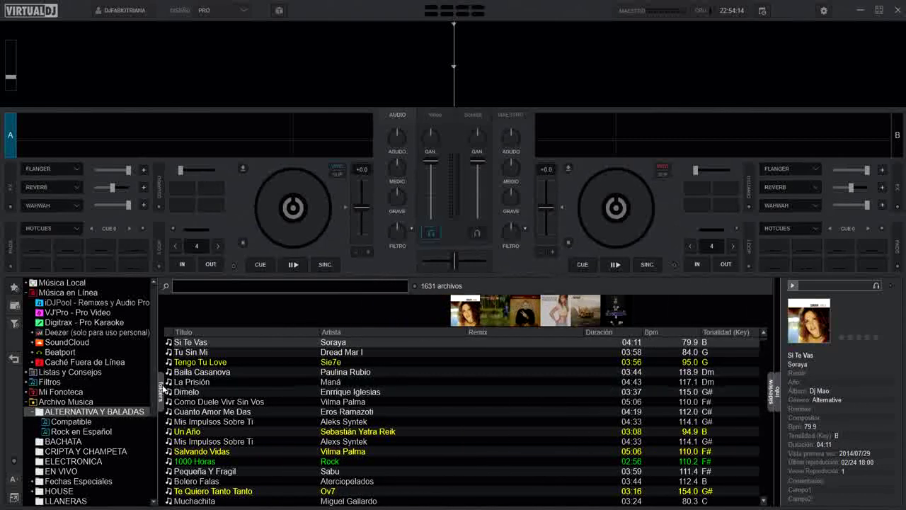
{"action": "scroll", "coordinate": [91, 424], "scroll_direction": "down", "scroll_amount": 4}
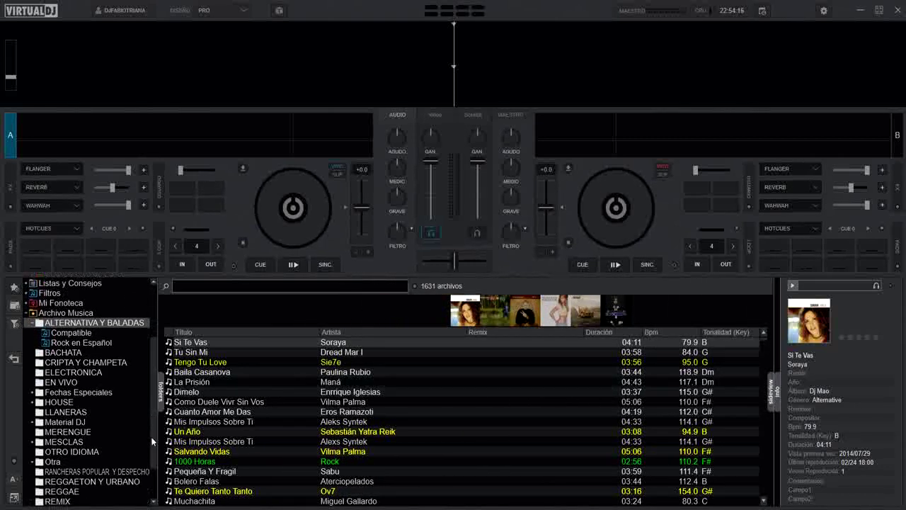
{"action": "left_click", "coordinate": [85, 419]}
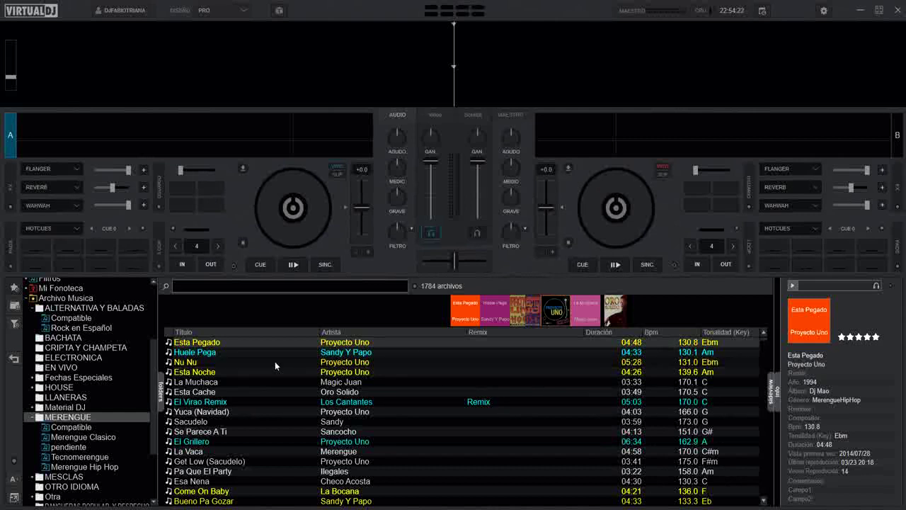
{"action": "left_click", "coordinate": [31, 417]}
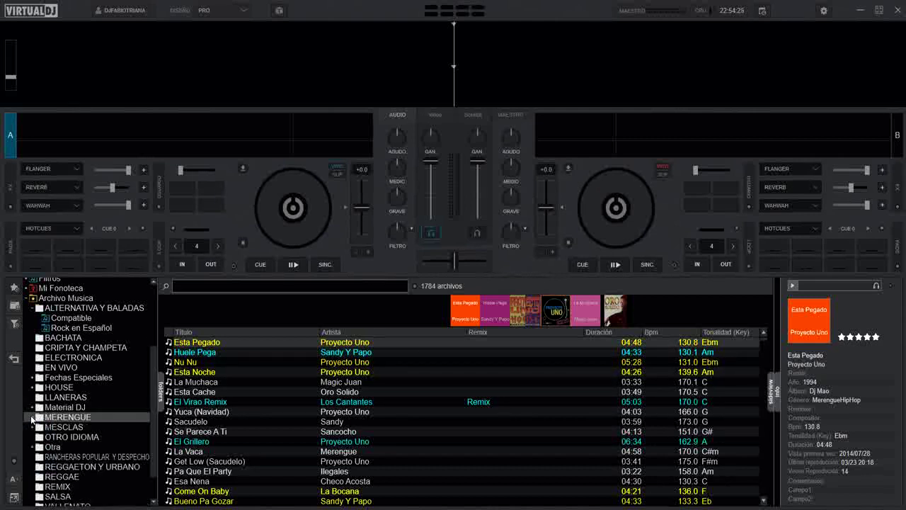
- Minimize VirtualDJ and open Este equipo in File Explorer to examine the Nuevo vol (E:) drive's name and letter
{"action": "left_click", "coordinate": [860, 12]}
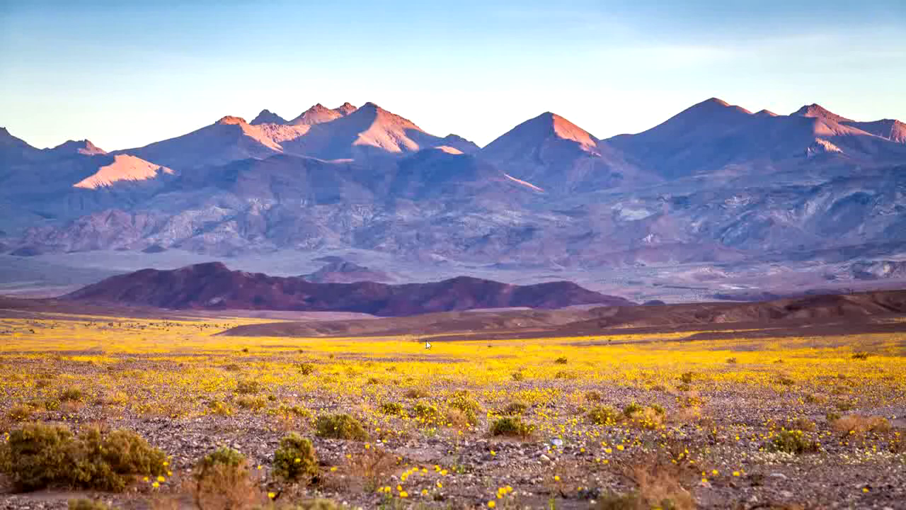
{"action": "key", "text": "super+e"}
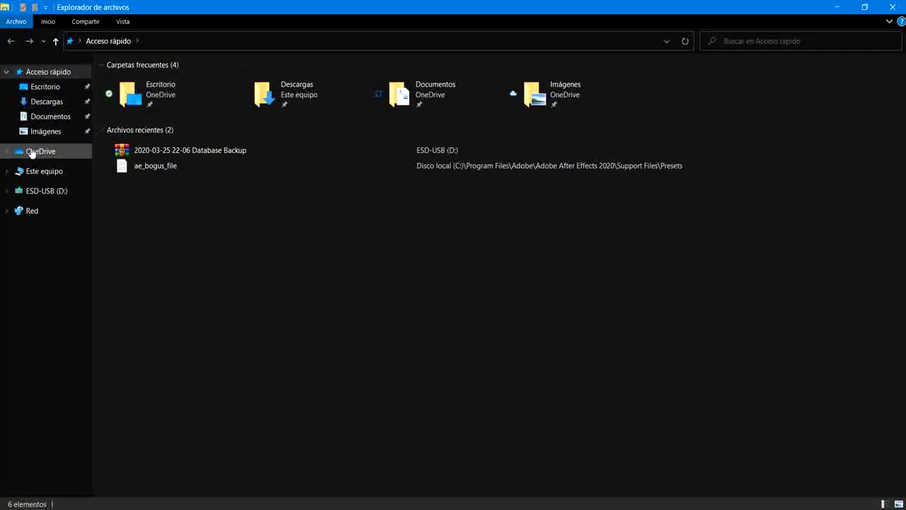
{"action": "left_click", "coordinate": [51, 178]}
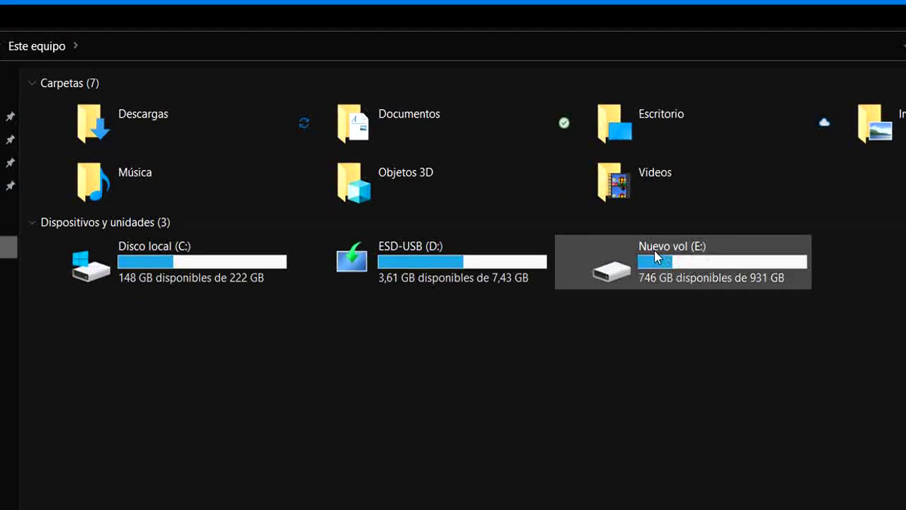
{"action": "mouse_move", "coordinate": [648, 252]}
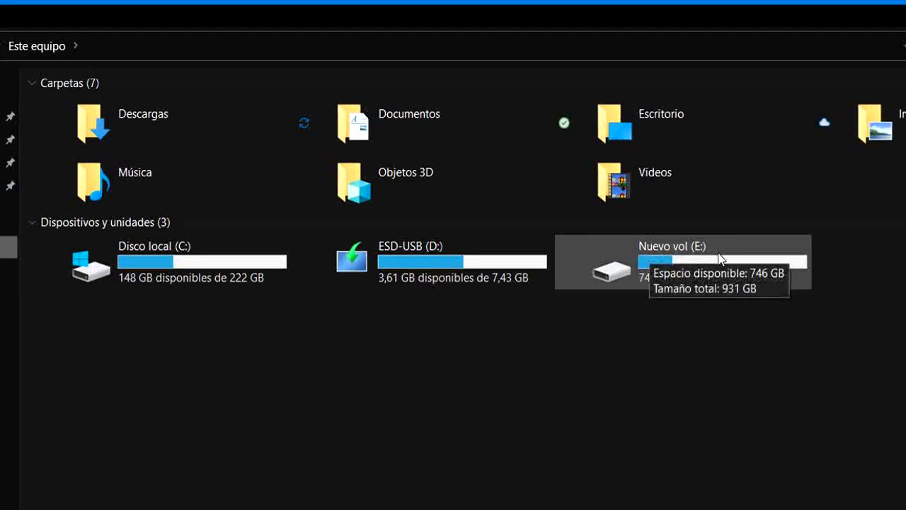
- Open the Nuevo vol (E:) drive and examine its Archivo Musica, Archivo Video and VirtualDJ folders
{"action": "double_click", "coordinate": [678, 259]}
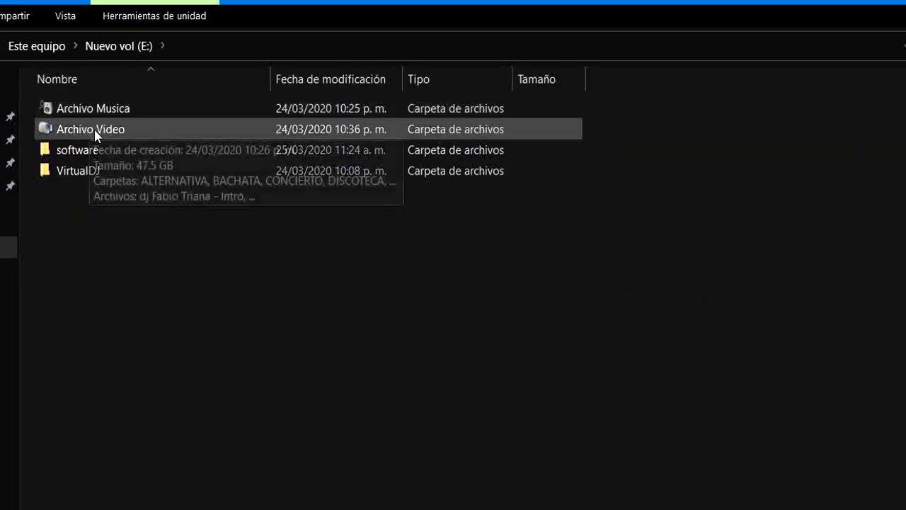
{"action": "mouse_move", "coordinate": [83, 175]}
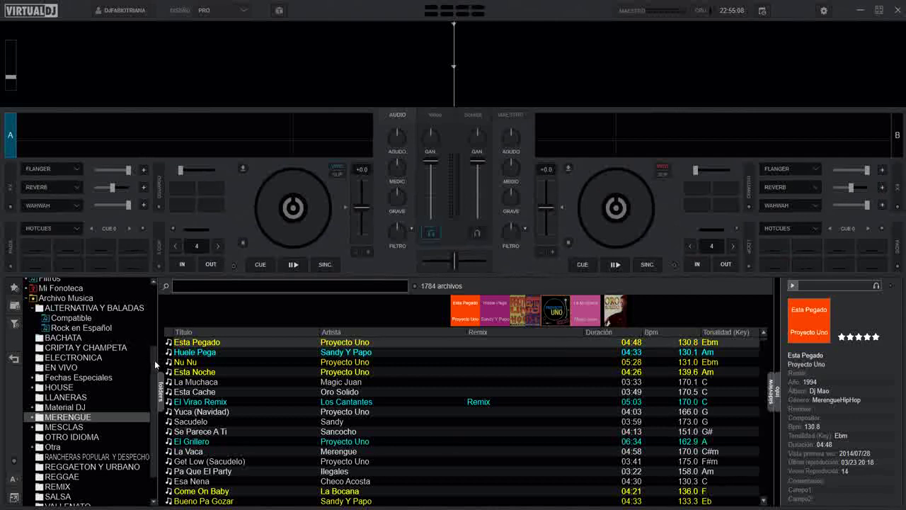
- Switch to VirtualDJ and load the track "Huele Pega" from the MERENGUE folder onto deck A
{"action": "left_click_drag", "start_coordinate": [198, 355], "coordinate": [294, 216]}
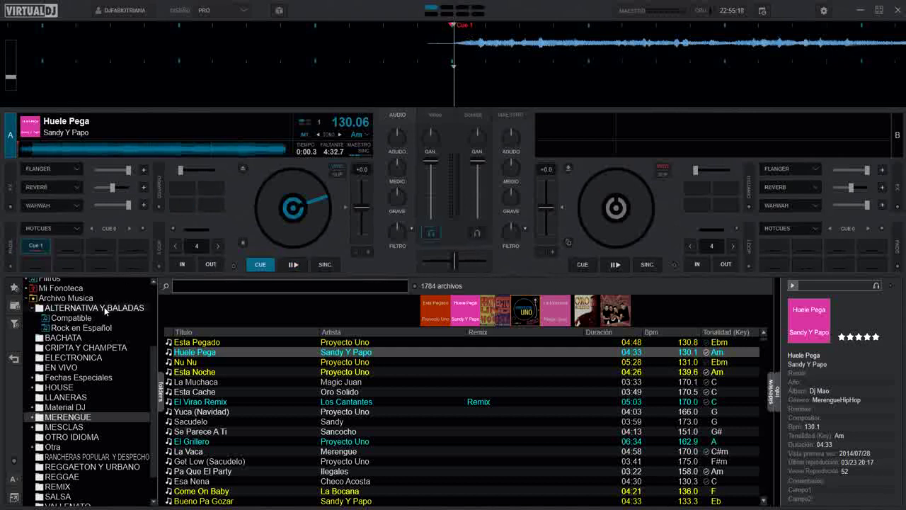
- Look through the songs in the HOUSE folder and load the track "What's Going On" onto deck A
{"action": "left_click", "coordinate": [79, 384]}
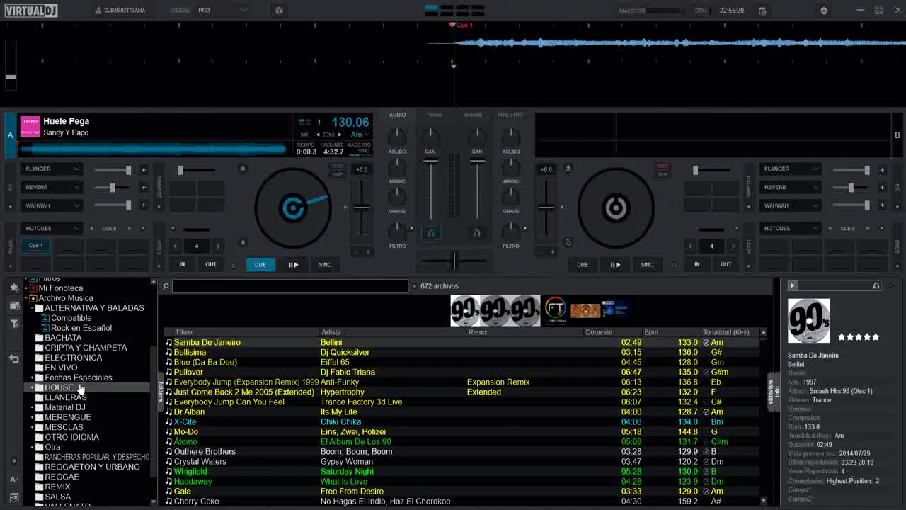
{"action": "left_click", "coordinate": [765, 500]}
{"action": "left_click", "coordinate": [765, 500]}
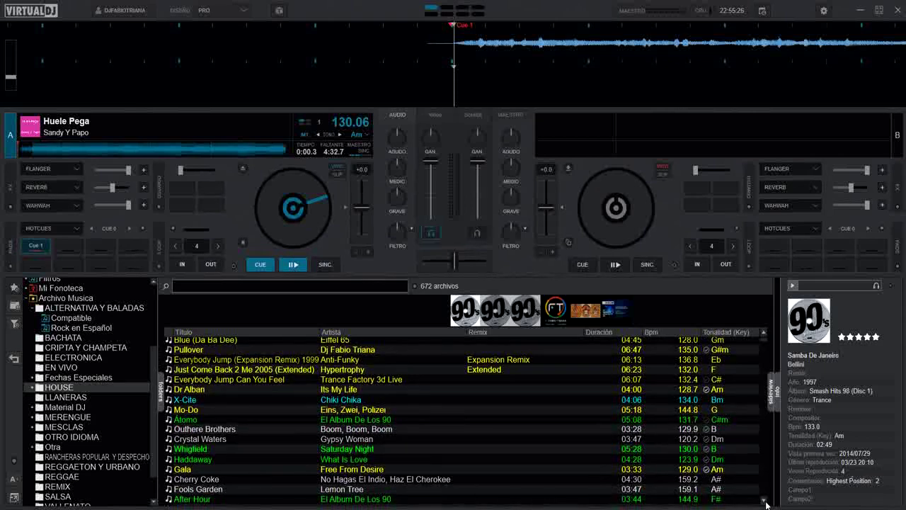
{"action": "left_click", "coordinate": [765, 501]}
{"action": "left_click", "coordinate": [765, 501]}
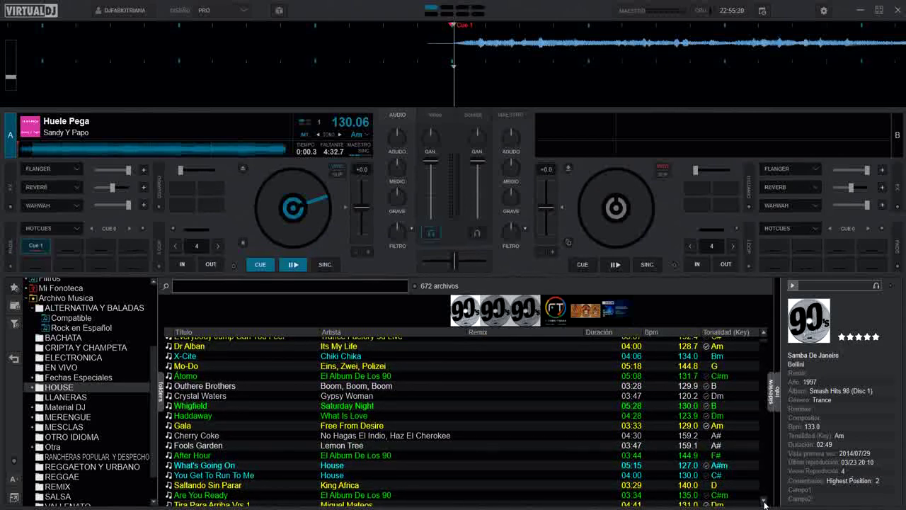
{"action": "left_click", "coordinate": [765, 502]}
{"action": "left_click", "coordinate": [765, 502]}
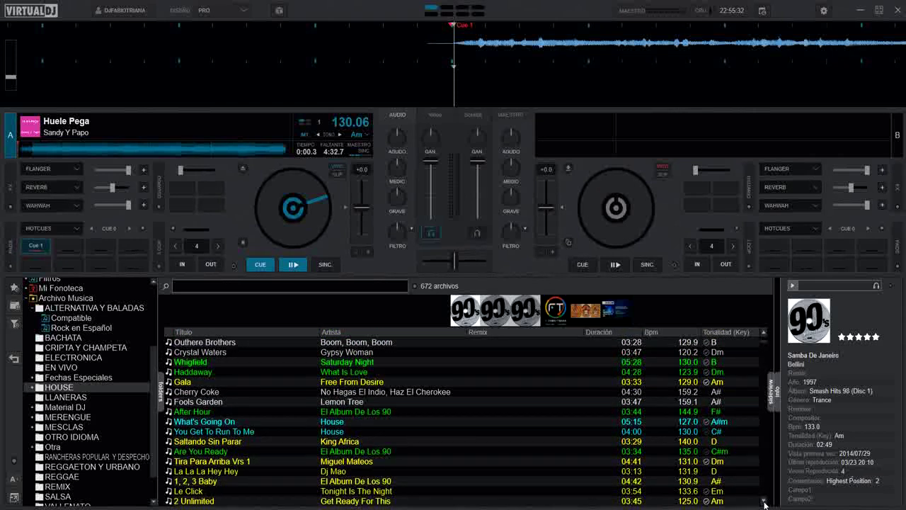
{"action": "left_click", "coordinate": [765, 503]}
{"action": "left_click", "coordinate": [765, 502]}
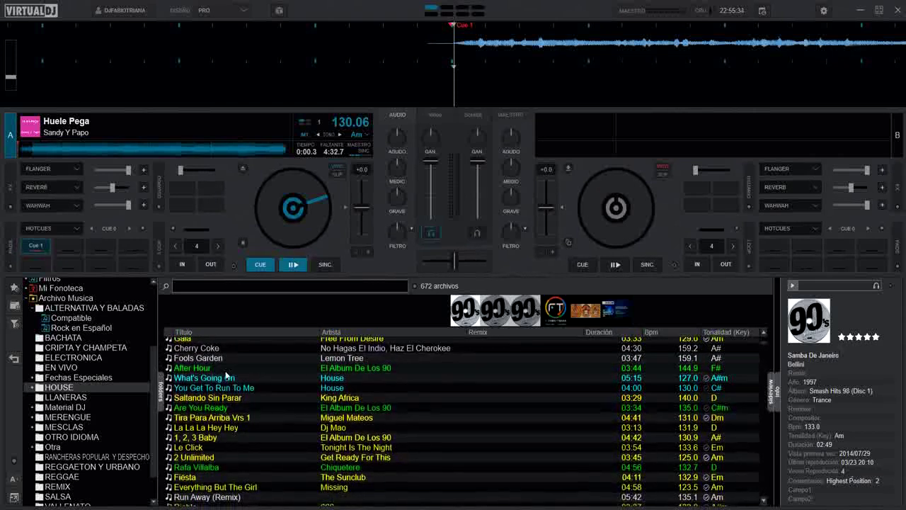
{"action": "left_click_drag", "start_coordinate": [226, 377], "coordinate": [283, 215]}
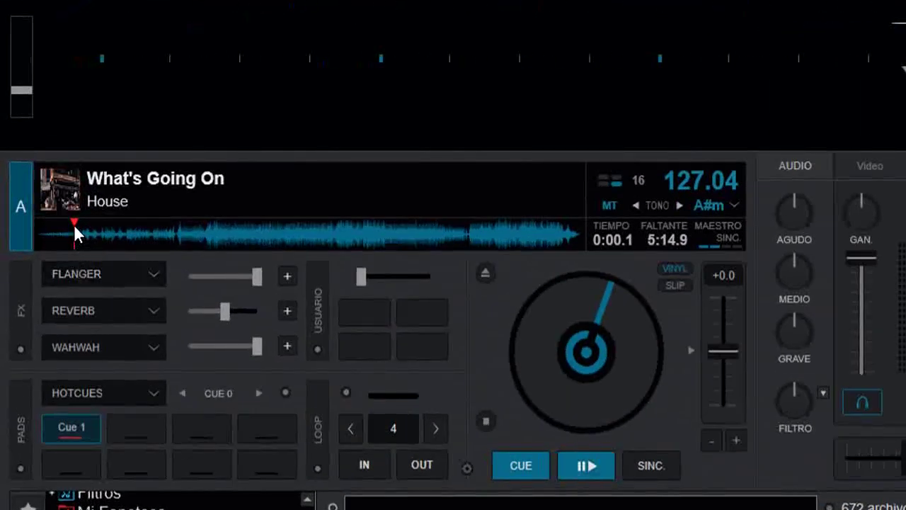
- Play deck A from its saved Cue 1 hot cue and stop it back at the cue point
{"action": "left_click", "coordinate": [85, 429]}
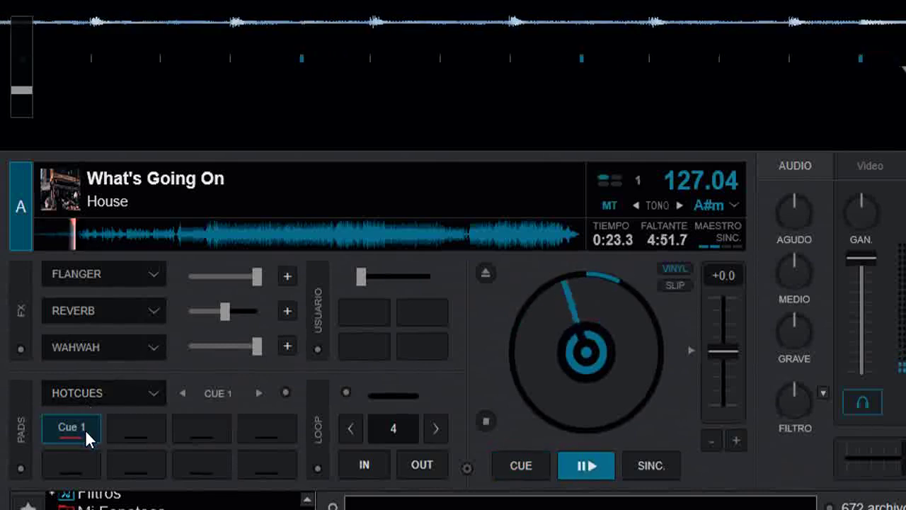
{"action": "left_click", "coordinate": [522, 463]}
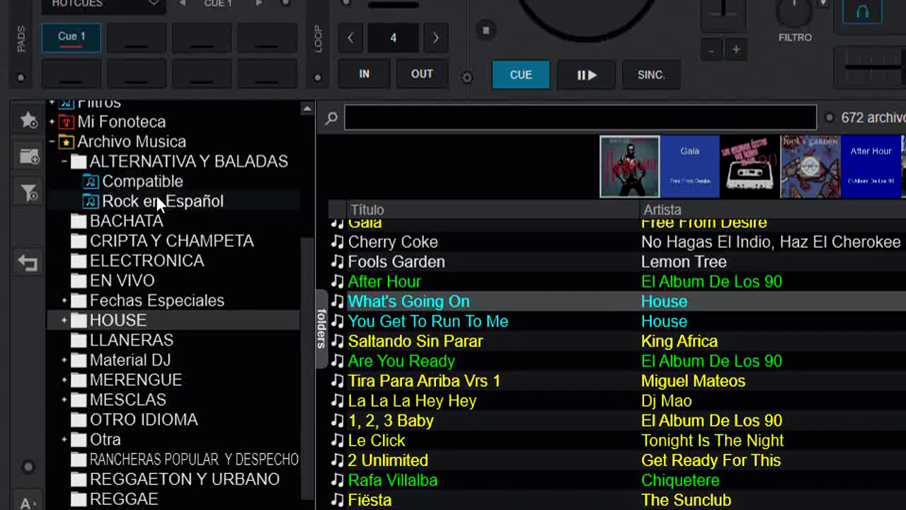
- Check the HOUSE subfolders and collapse the ALTERNATIVA Y BALADAS, HOUSE, Archivo Musica and Música en Línea folders
{"action": "left_click", "coordinate": [65, 164]}
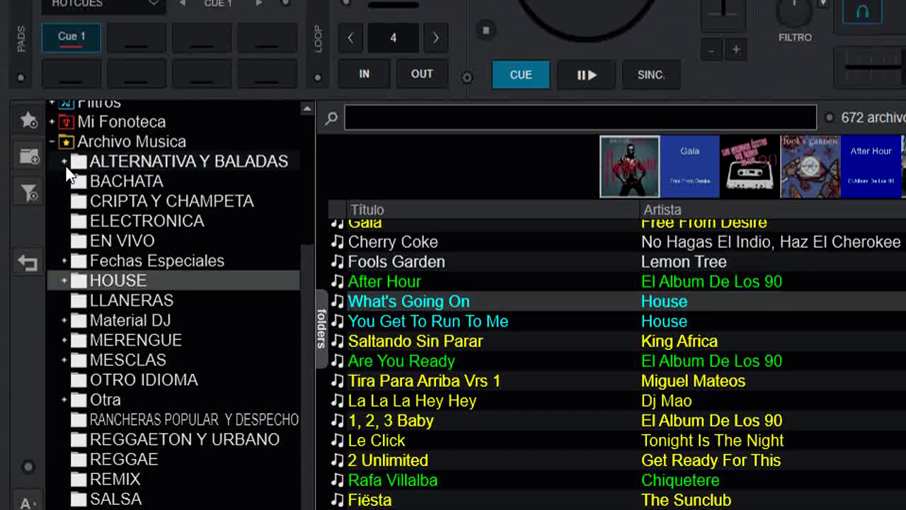
{"action": "left_click", "coordinate": [60, 282]}
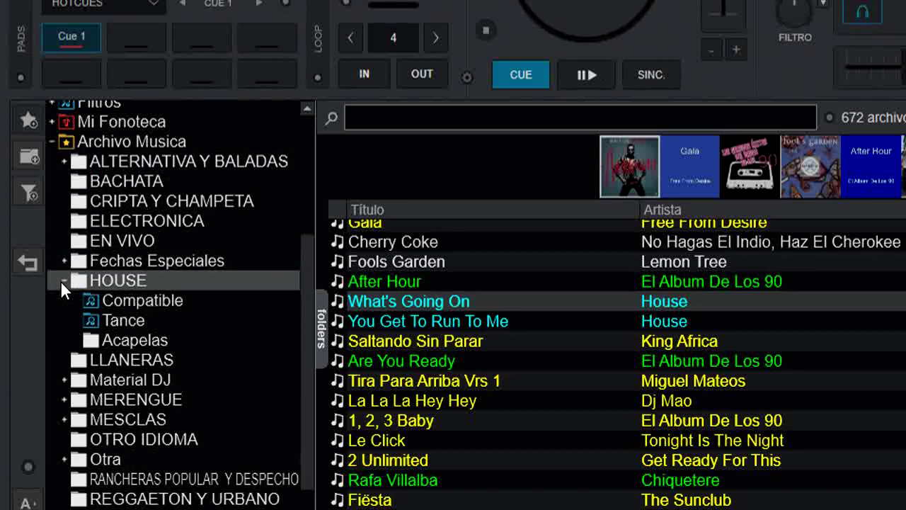
{"action": "left_click", "coordinate": [61, 282]}
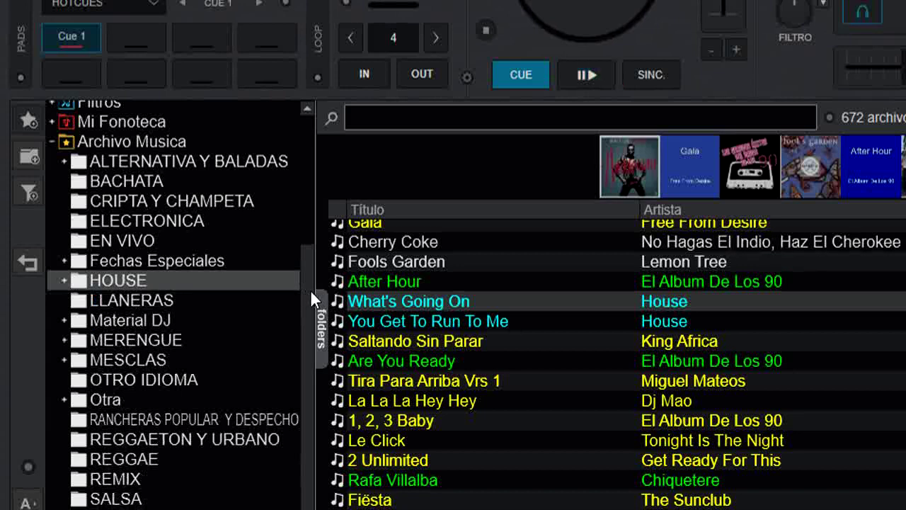
{"action": "left_click_drag", "start_coordinate": [310, 289], "coordinate": [283, 222]}
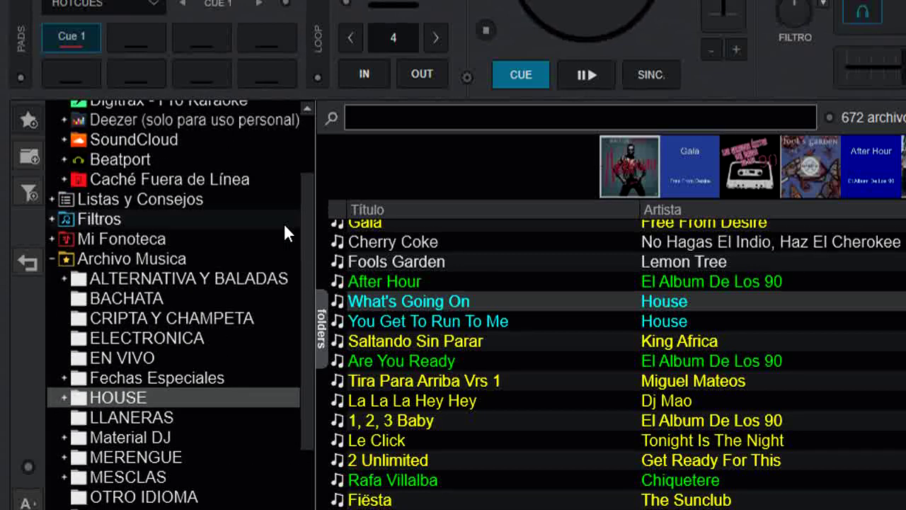
{"action": "left_click", "coordinate": [54, 257]}
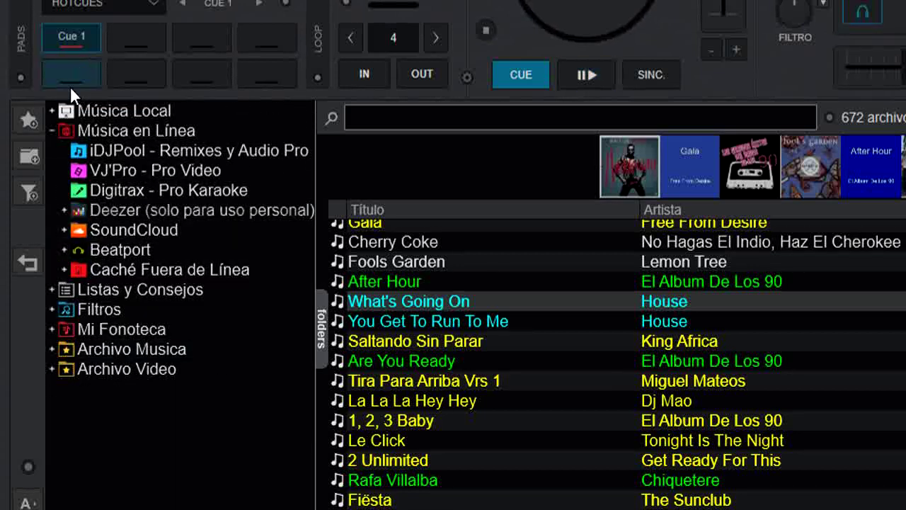
{"action": "left_click", "coordinate": [50, 129]}
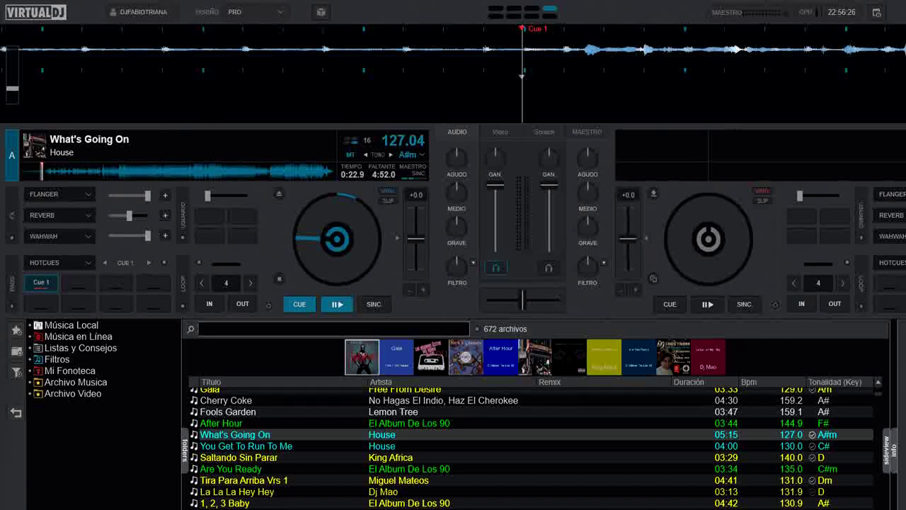
- Open the configuration options in the settings, examine the most used settings through to automix, and close the settings
{"action": "key", "text": "ctrl+o"}
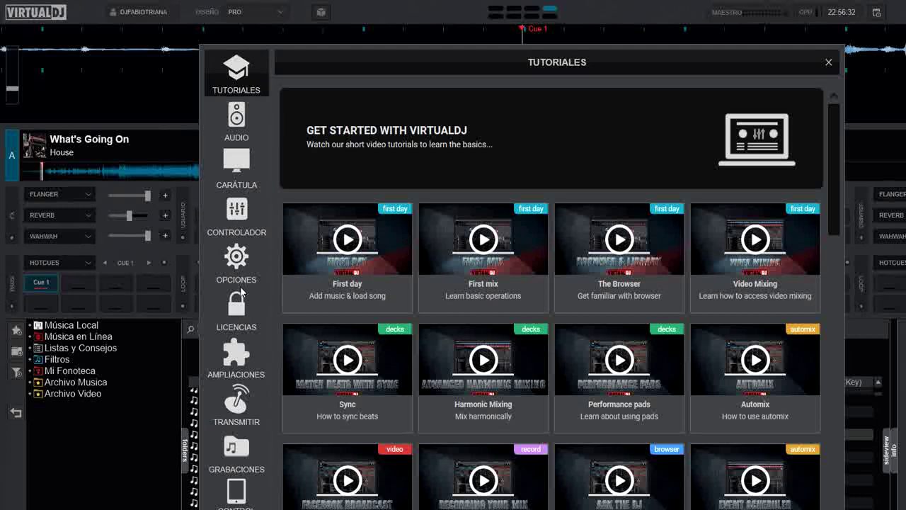
{"action": "left_click", "coordinate": [238, 264]}
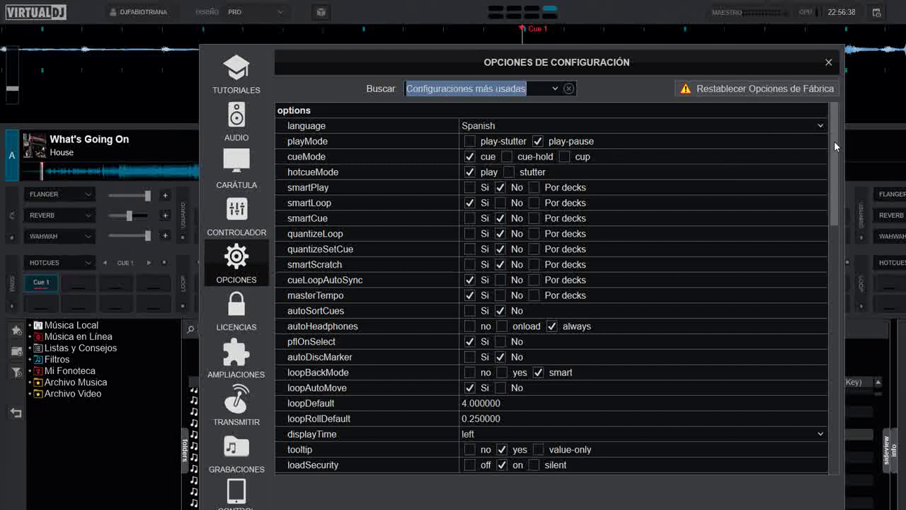
{"action": "left_click_drag", "start_coordinate": [834, 141], "coordinate": [842, 435]}
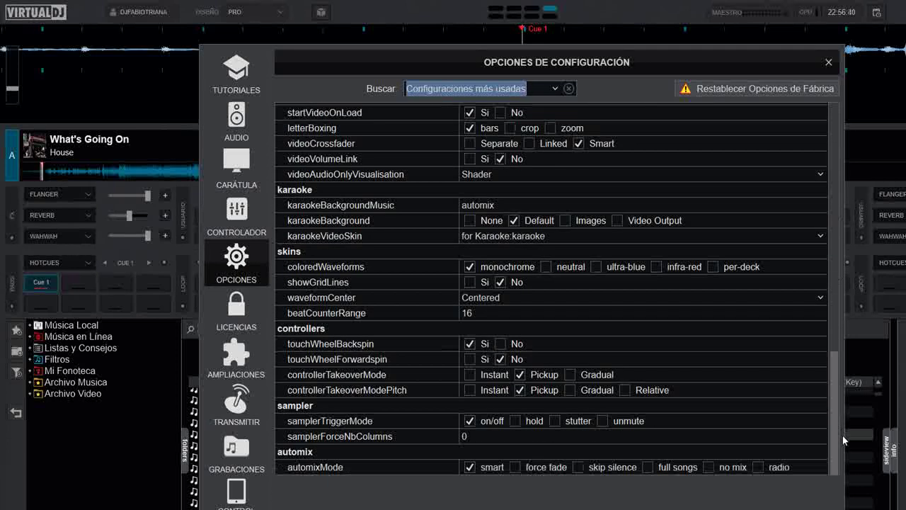
{"action": "left_click", "coordinate": [828, 63]}
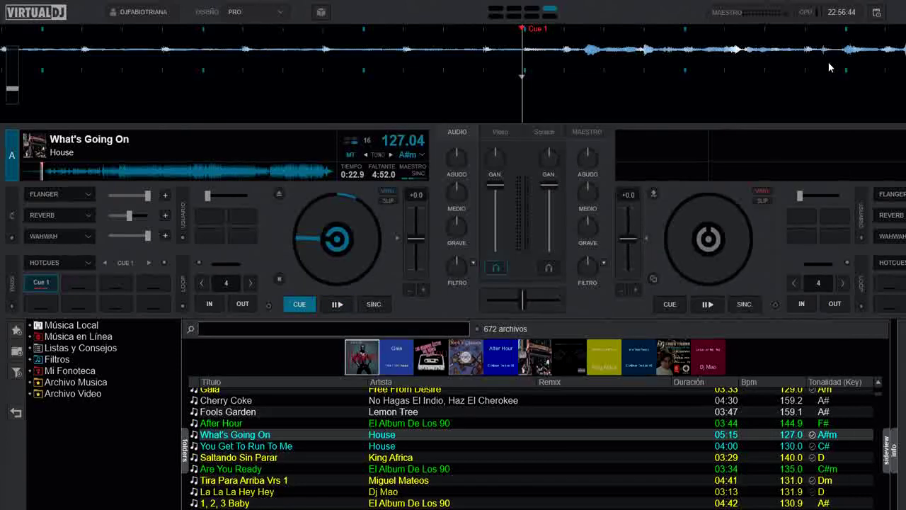